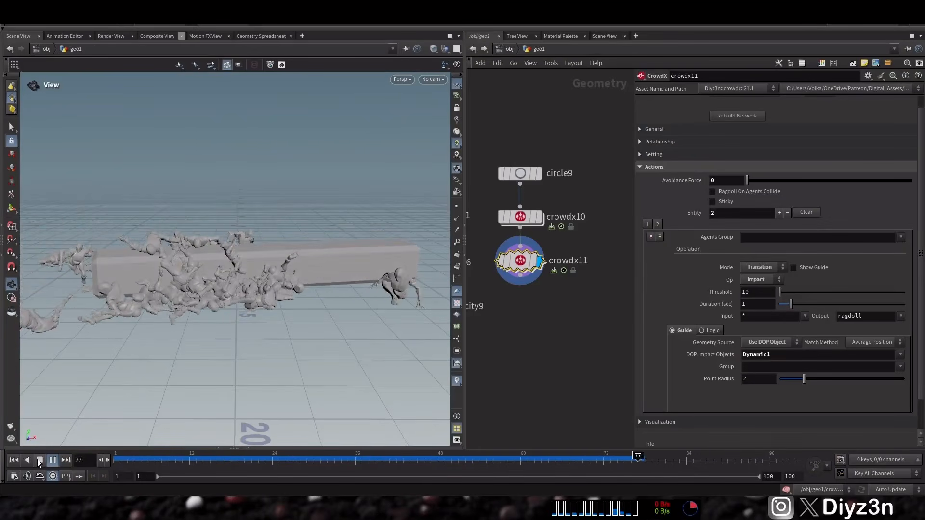
Replay the crowd impact simulation from the first frame
click(39, 461)
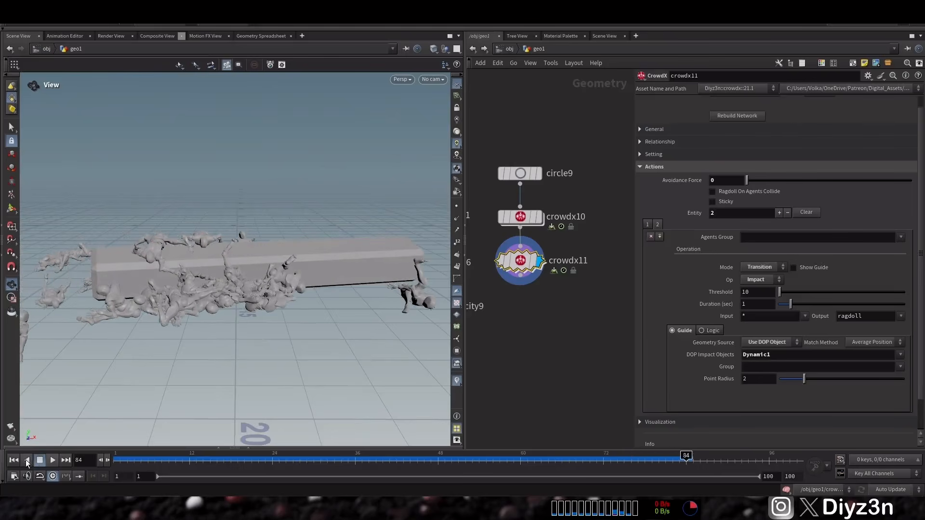
click(14, 460)
click(53, 461)
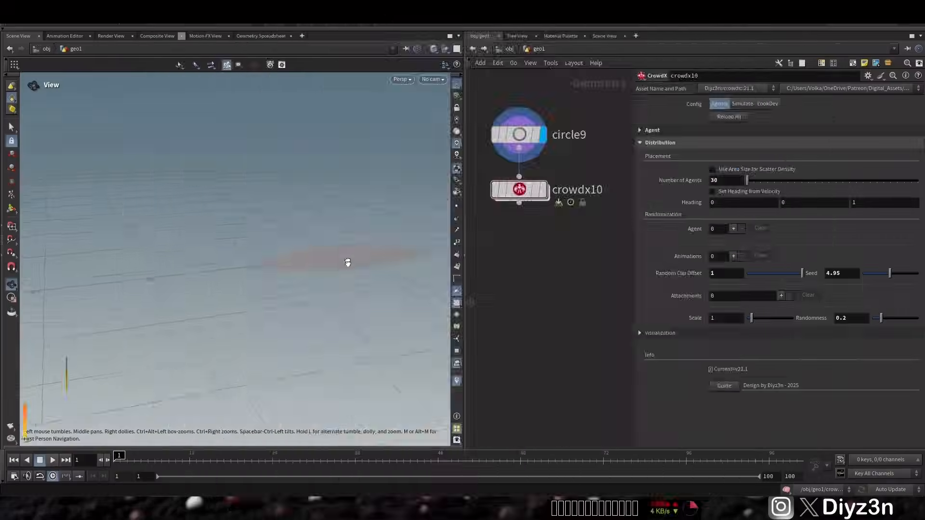
Display the crowdx10 agents and examine their ragdoll joint limits through the Visualization options
click(543, 193)
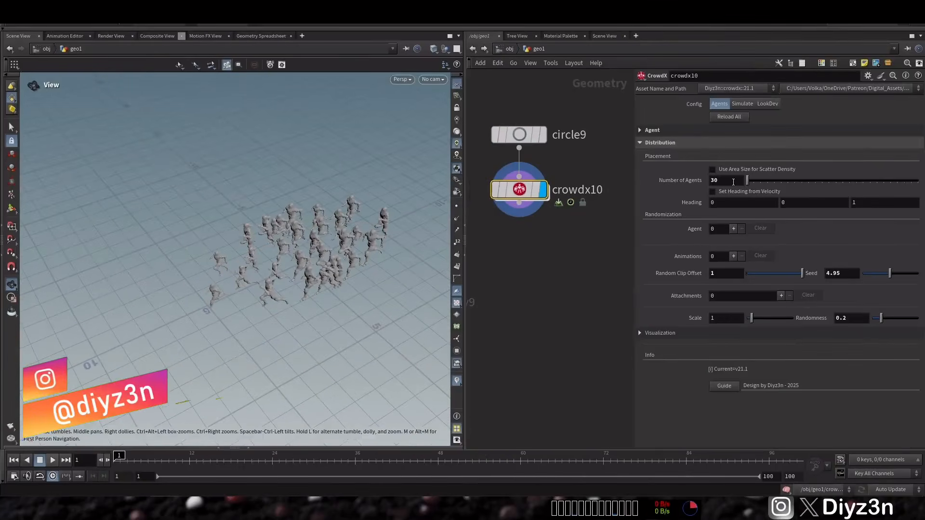
click(665, 145)
click(684, 155)
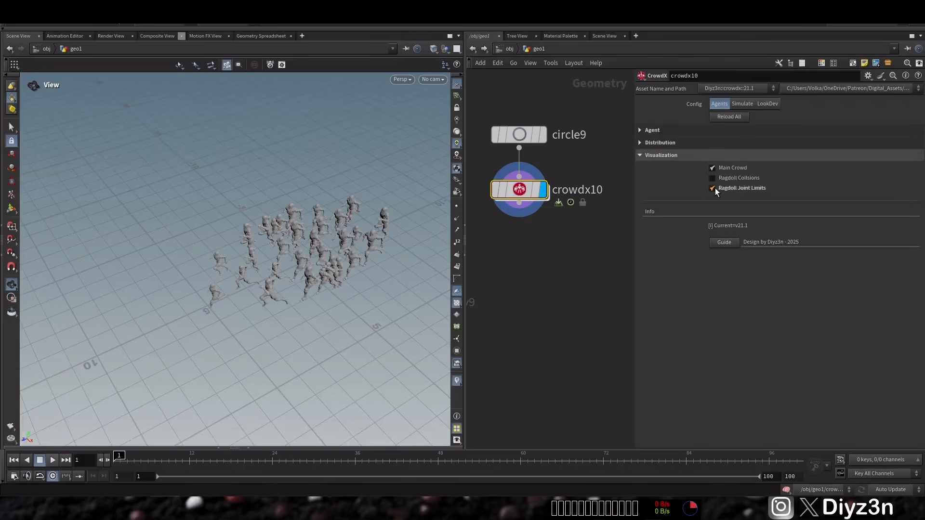
right_drag(415, 246, 498, 238)
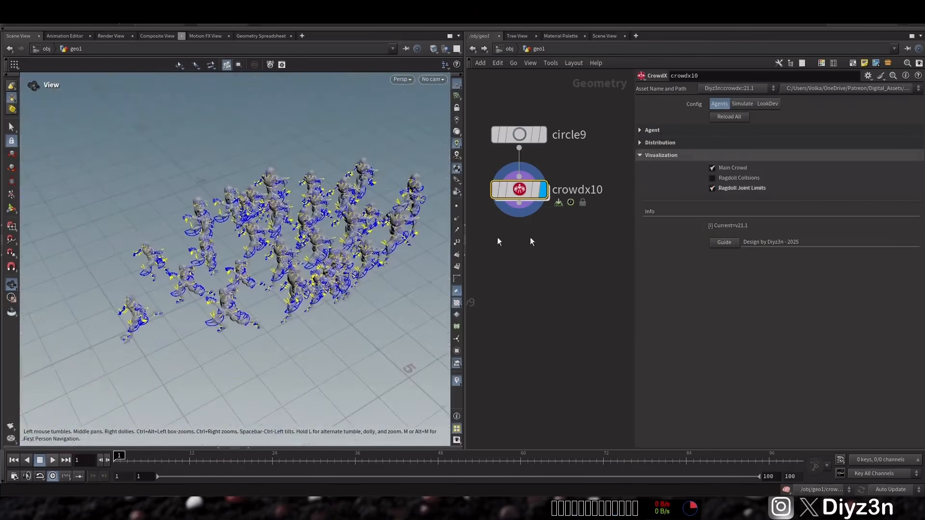
Swap crowdx10's joint limits display for the ragdoll collision shapes, examine them, and hide them again
click(723, 189)
click(723, 178)
mouse_move(260, 292)
mouse_down()
mouse_move(215, 268)
mouse_move(247, 279)
mouse_up()
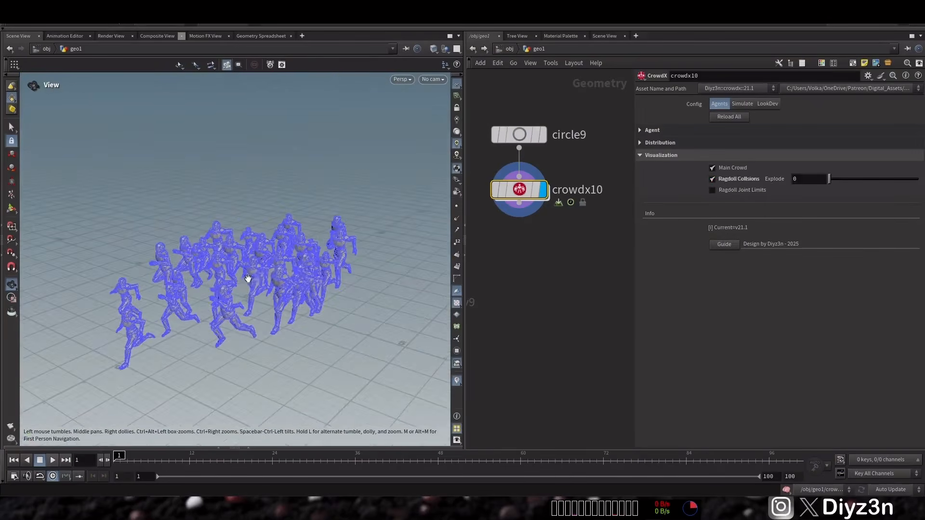
click(713, 179)
Add a second CrowdX node below crowdx10, display it, and build its network in the Simulate configuration
key(Tab)
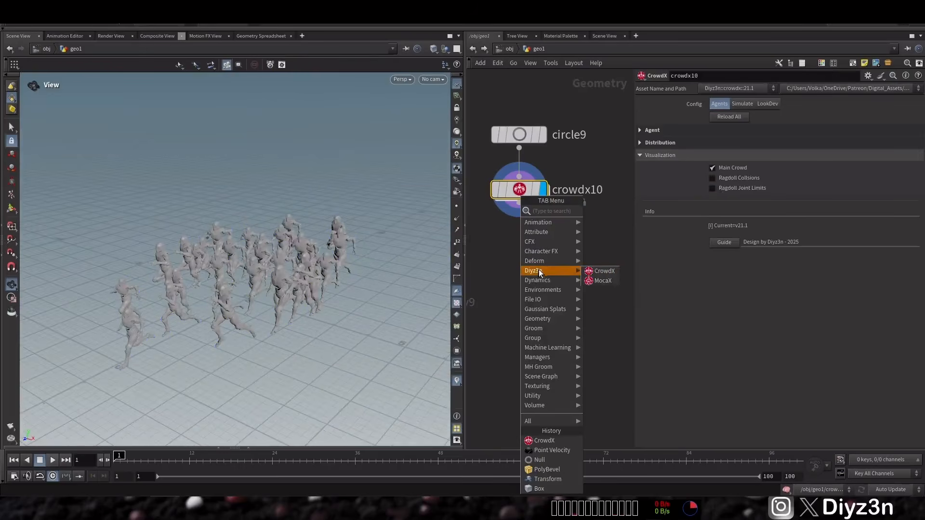
click(598, 268)
click(520, 244)
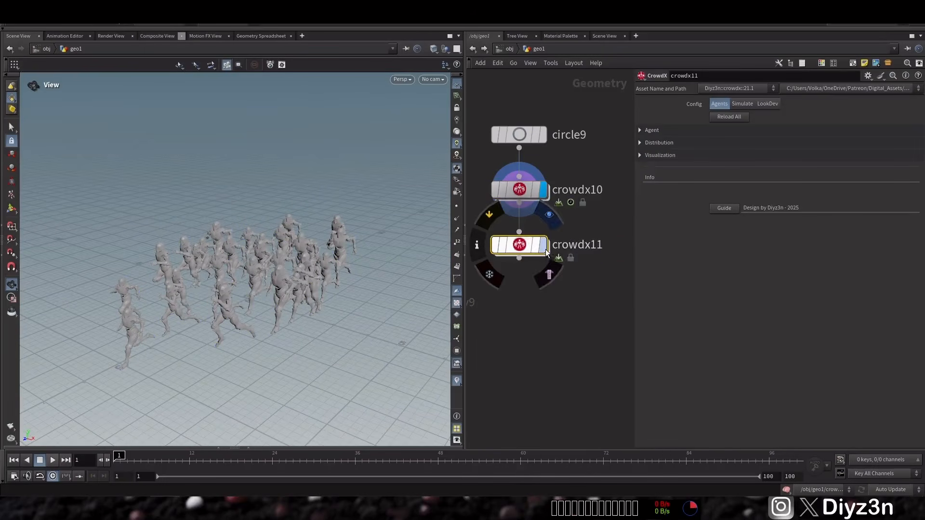
click(545, 249)
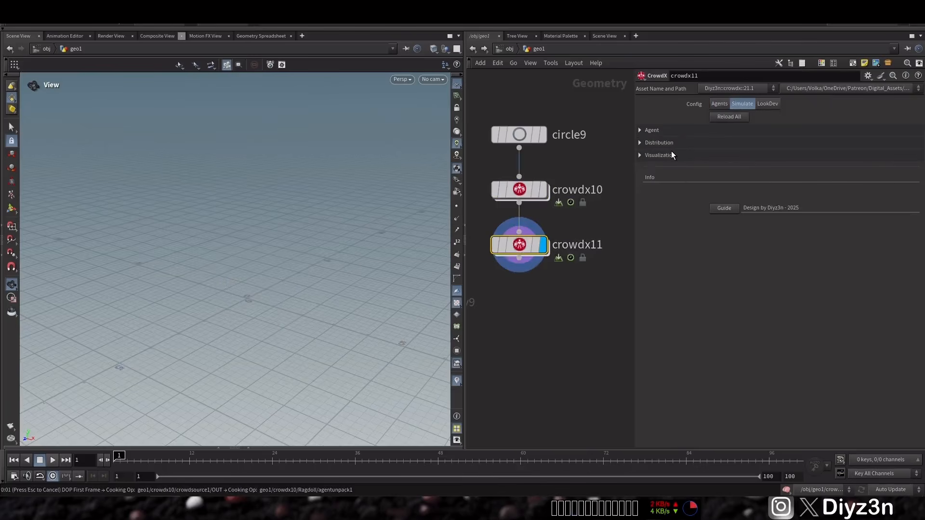
click(736, 129)
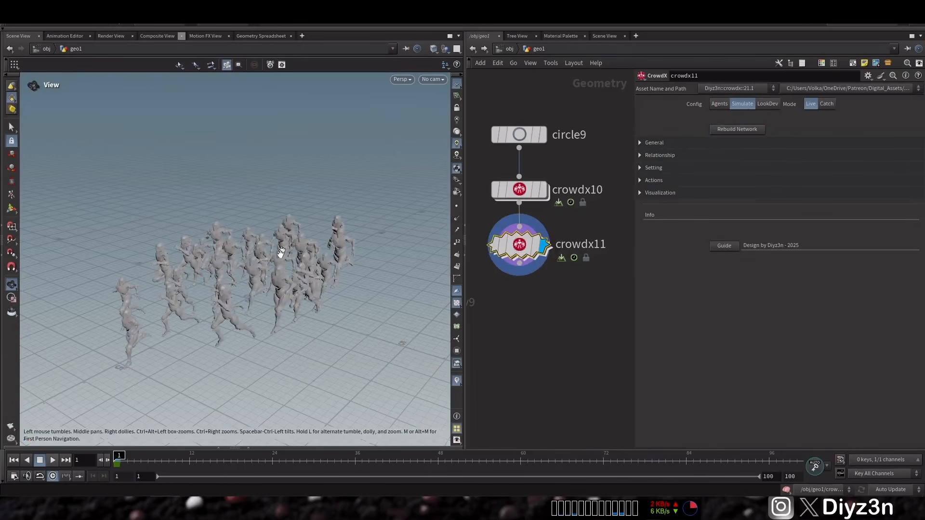
Play the running crowd simulation and return to the first frame
click(52, 460)
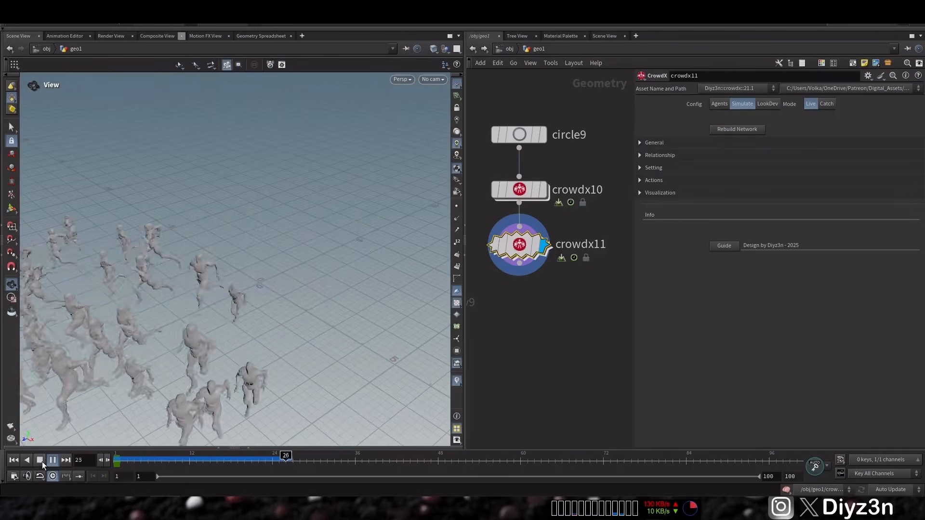
click(40, 461)
click(14, 460)
scroll(270, 241, down, 3)
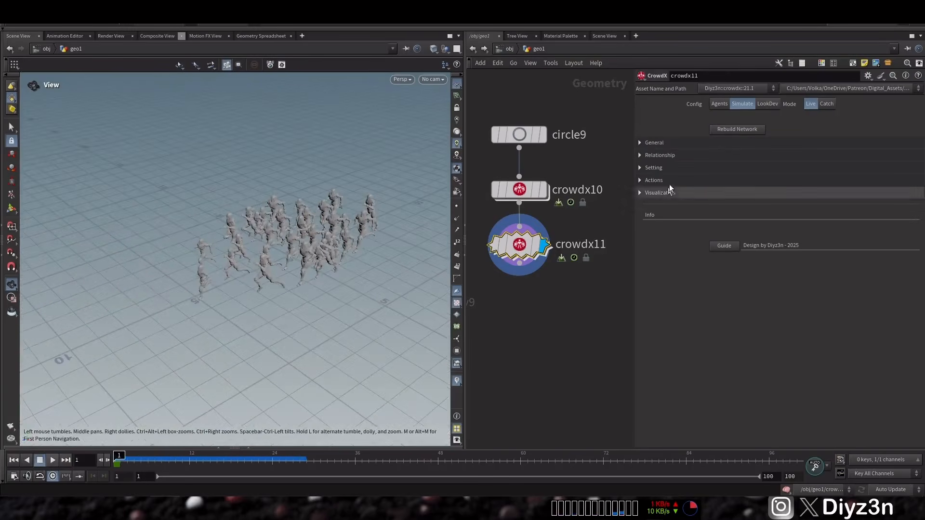
In crowdx11's Actions settings, set the Avoidance Force to 0 and replay the crowd simulation
click(675, 168)
click(689, 168)
click(686, 180)
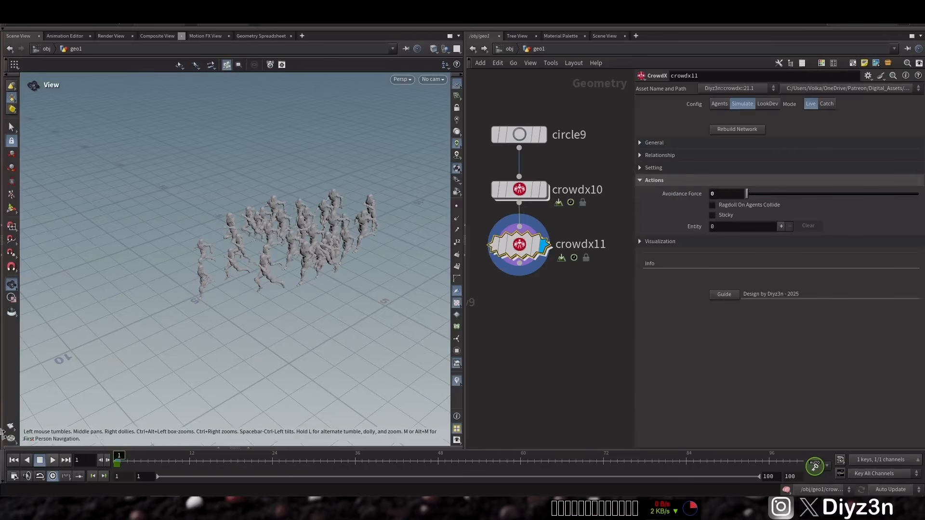
click(42, 462)
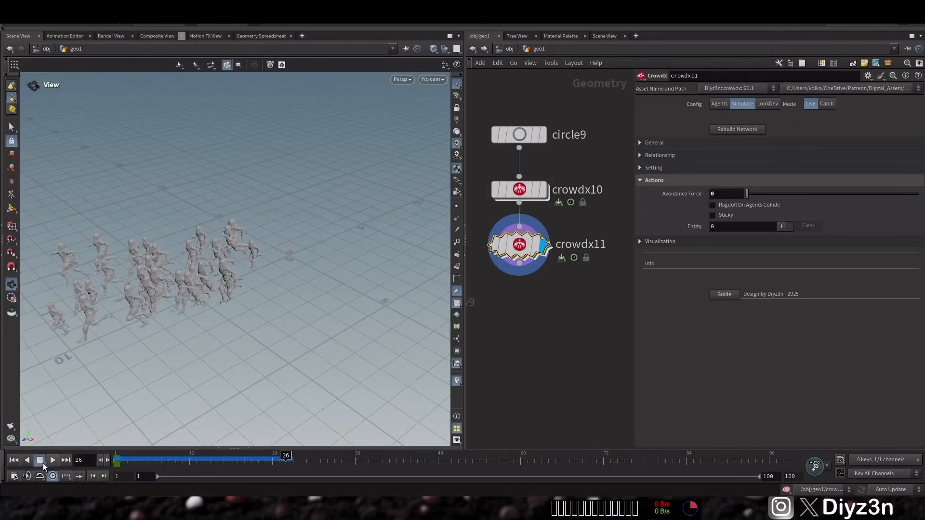
click(14, 460)
Preview the Box null's geometry as a template next to the crowd
middle_drag(473, 324, 599, 322)
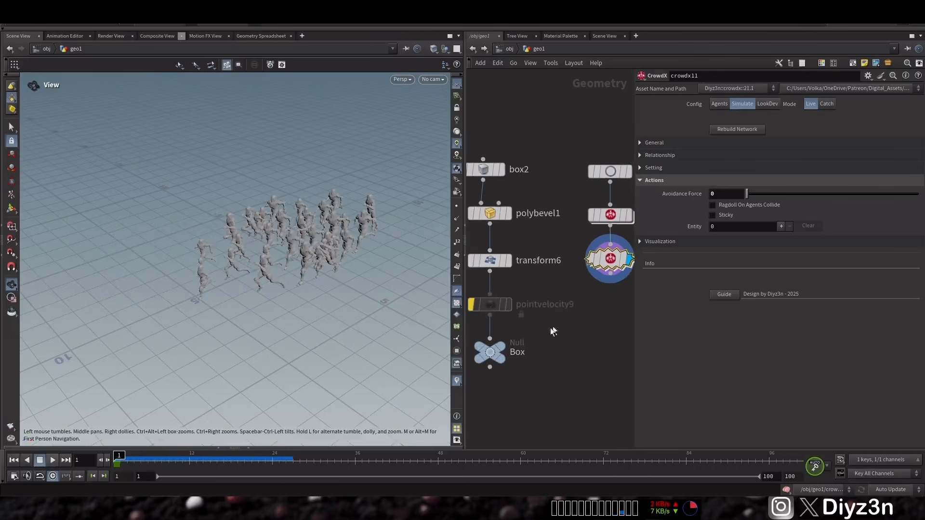
click(510, 343)
drag(128, 330, 188, 276)
middle_drag(589, 298, 544, 307)
click(594, 250)
middle_drag(553, 261, 619, 233)
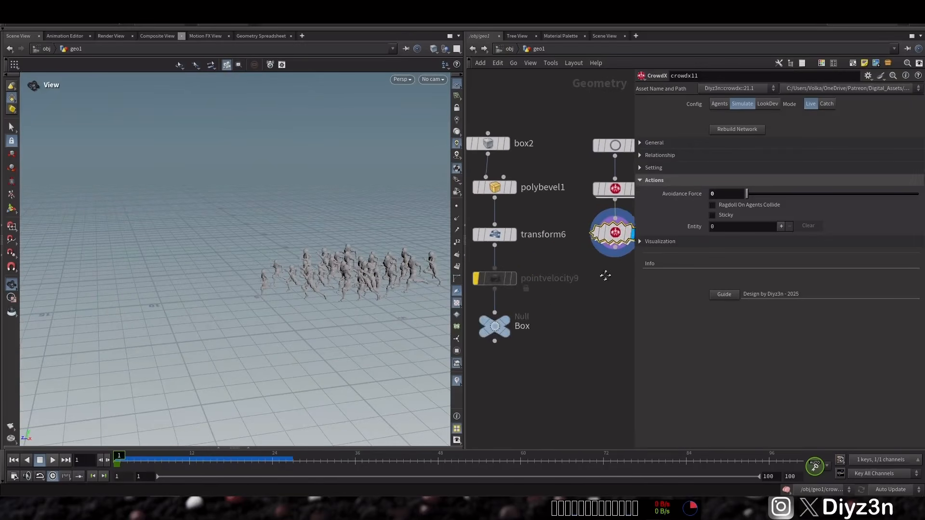
click(510, 330)
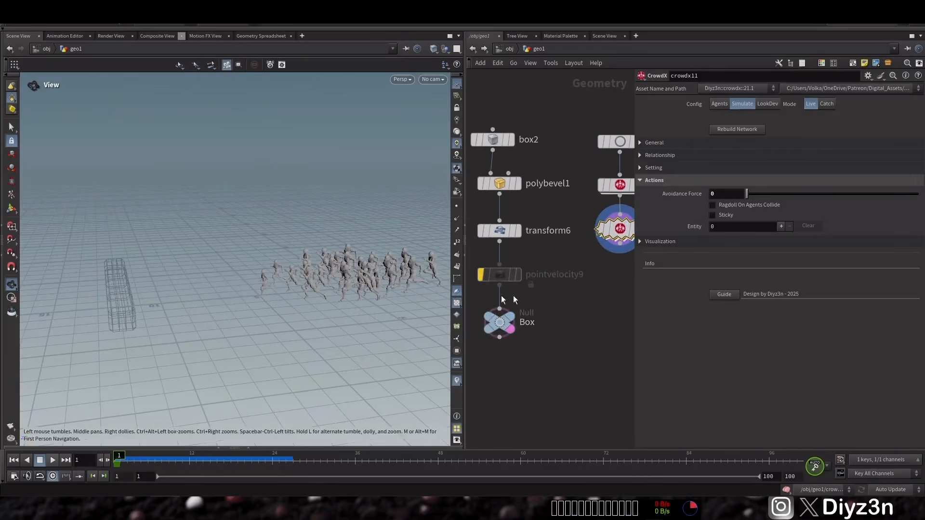
middle_drag(597, 266, 534, 371)
click(496, 326)
Add an entity to crowdx11's Actions in Dynamic mode with the SOP Path ../Box
click(781, 226)
click(755, 329)
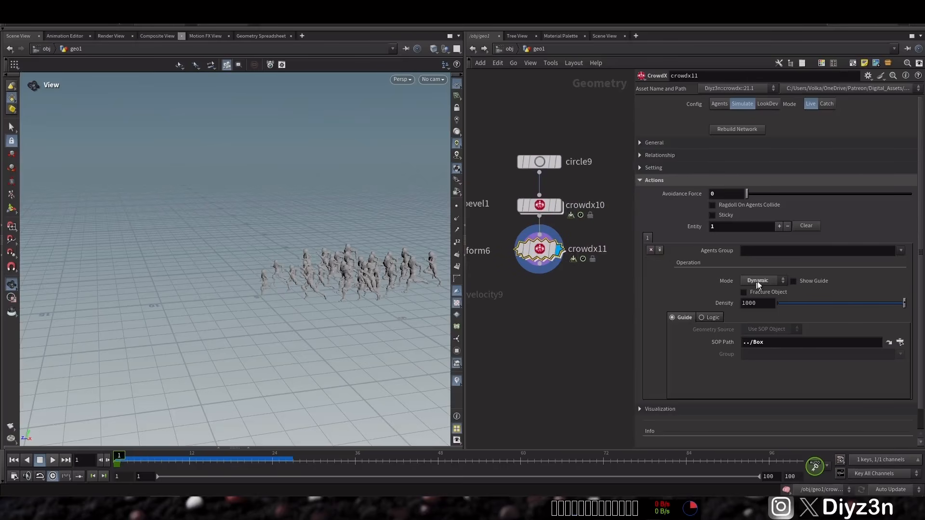
click(780, 228)
click(788, 227)
Run the simulation with the dynamic box in view, and return to the first frame
mouse_move(292, 263)
mouse_down()
mouse_move(269, 269)
mouse_move(307, 265)
mouse_up()
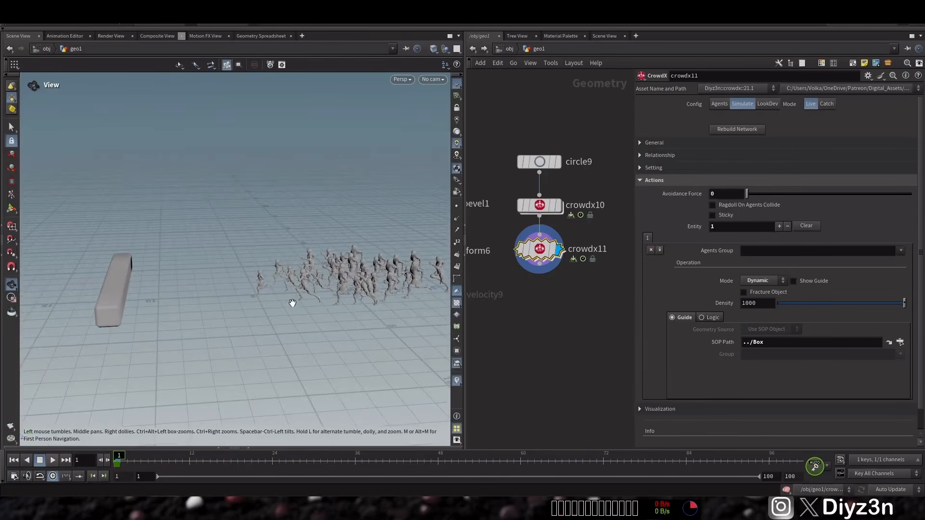
drag(293, 302, 261, 294)
click(53, 460)
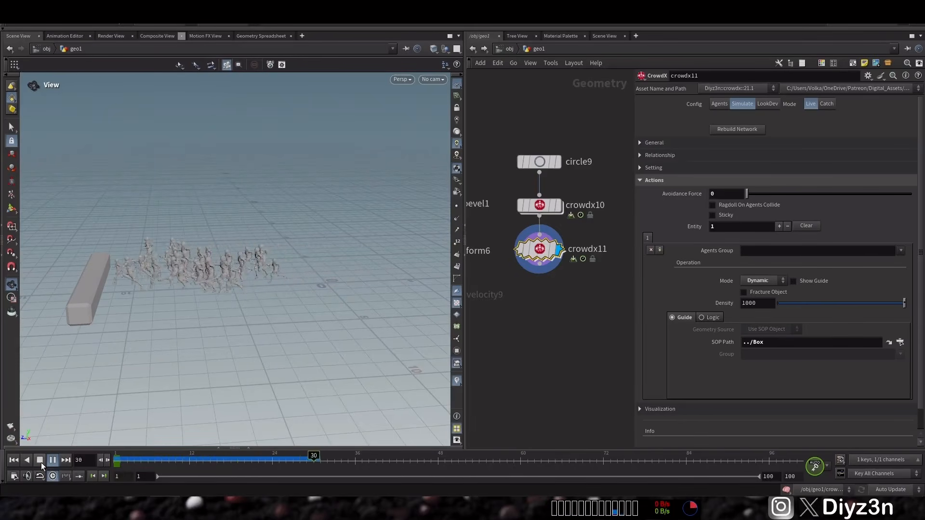
click(40, 462)
click(13, 460)
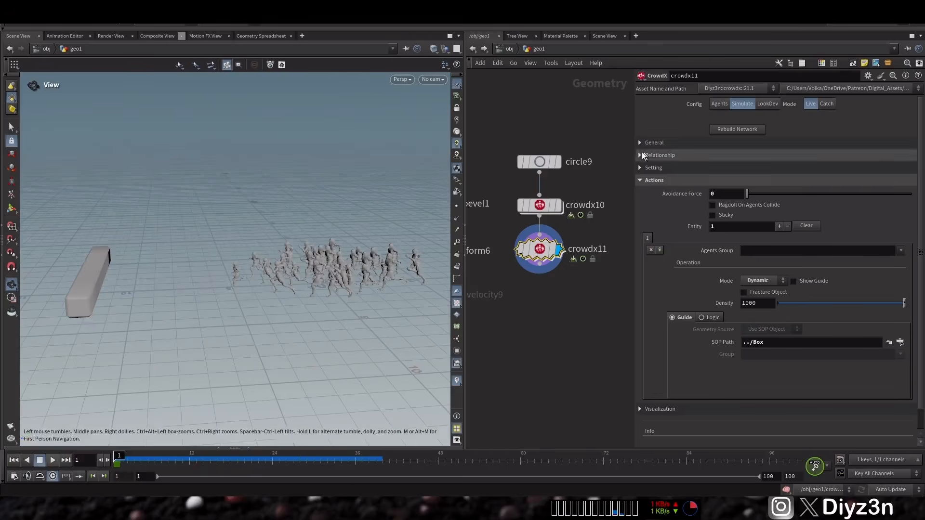
Set the RBD Ragdoll option of crowdx10's Running clip to Animated Static
click(539, 205)
click(698, 143)
click(698, 142)
click(687, 129)
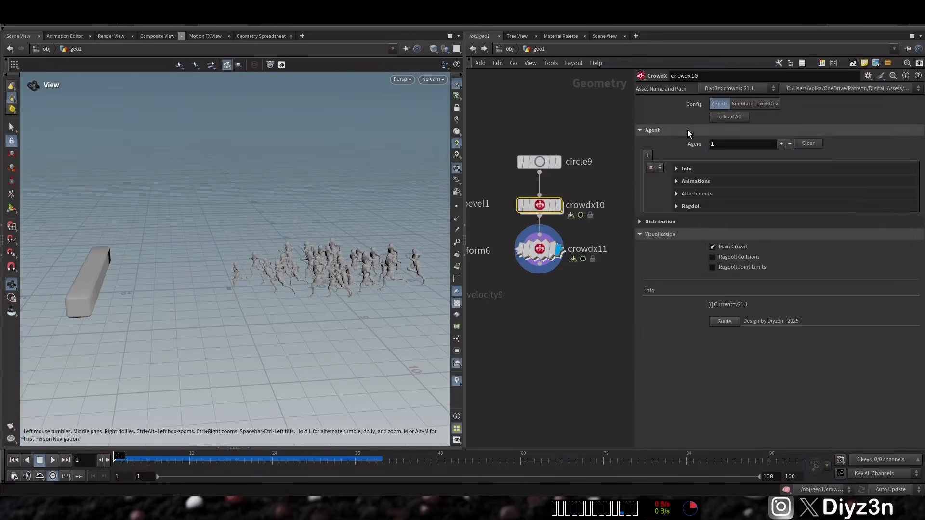
click(707, 179)
click(787, 290)
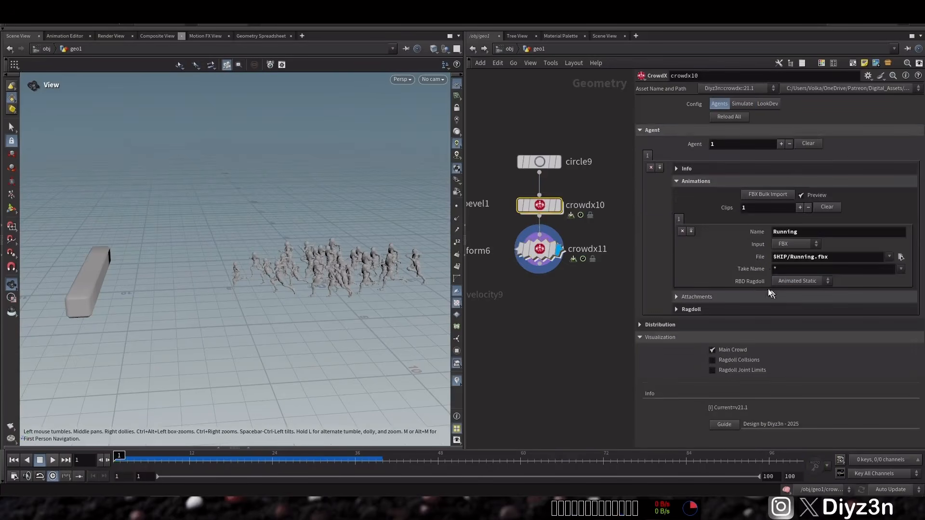
click(669, 131)
Select crowdx11, simulate the agents running into the box, and go back to the first frame
click(539, 249)
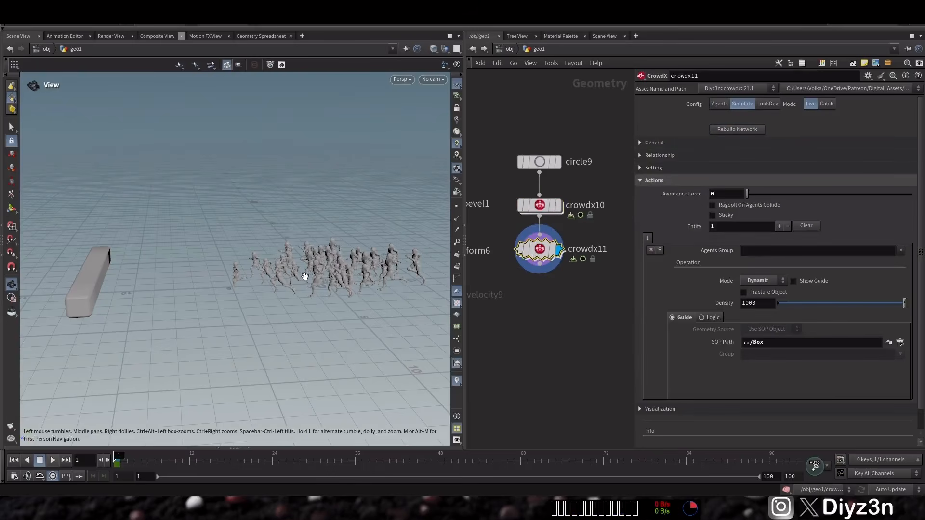
click(53, 460)
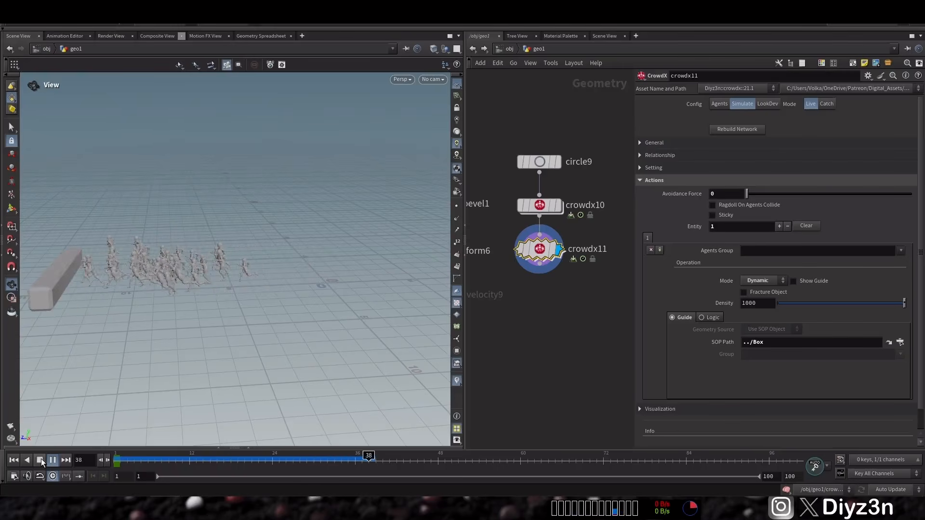
click(40, 461)
click(14, 460)
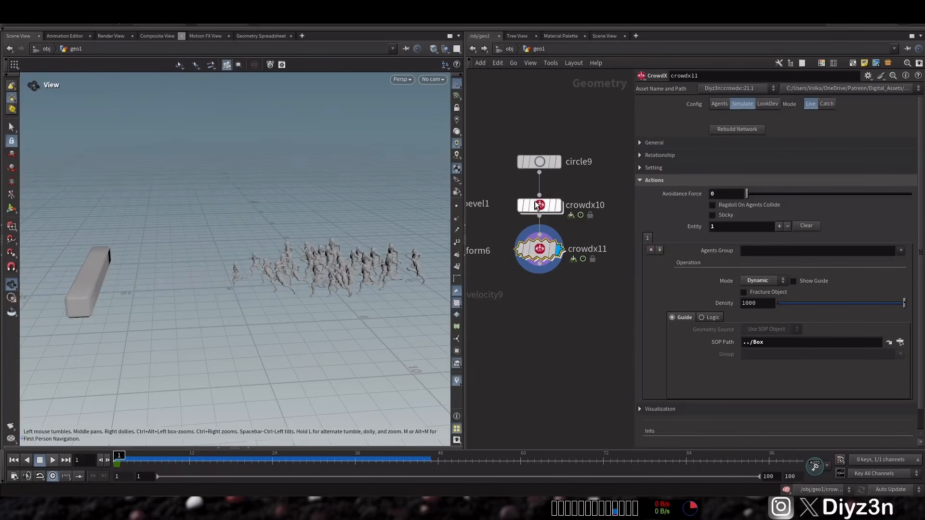
Enable the bypassed pointvelocity9 node, display the Box null, and check its velocity vectors
middle_drag(497, 305, 604, 290)
mouse_move(514, 255)
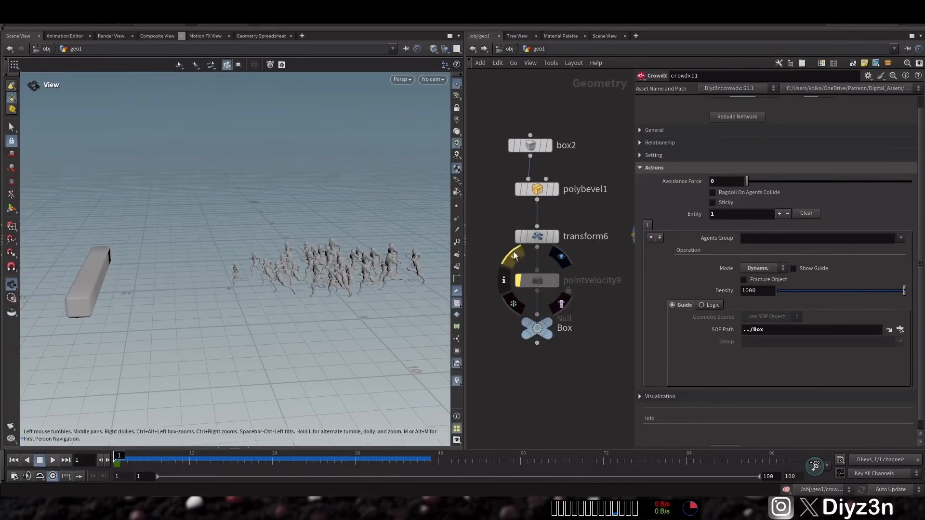
click(549, 322)
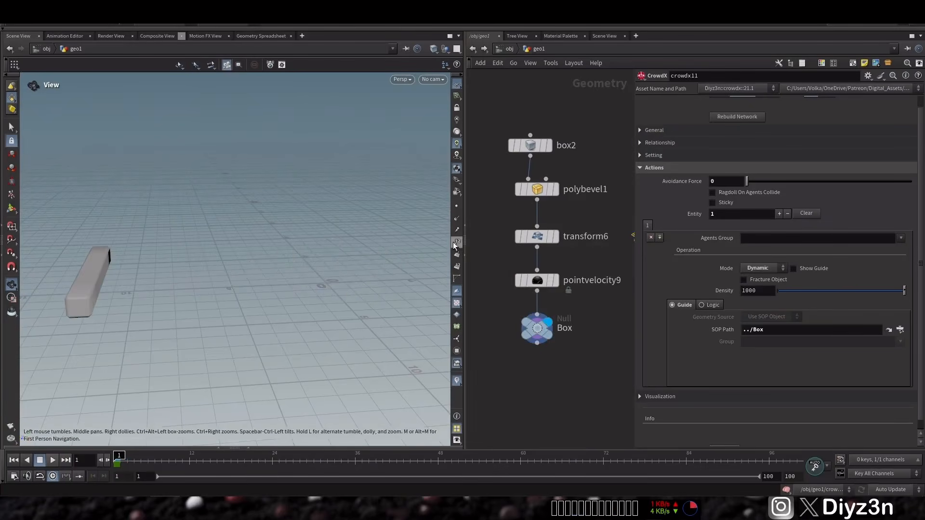
click(537, 286)
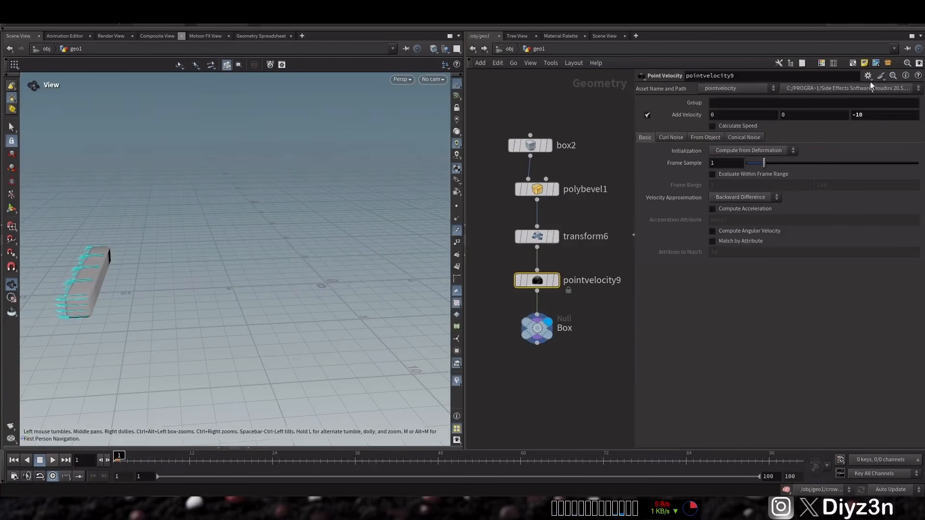
click(459, 230)
Display crowdx11 again, run the simulation with the box's initial velocity, and rewind it
middle_drag(605, 296, 468, 324)
mouse_move(543, 261)
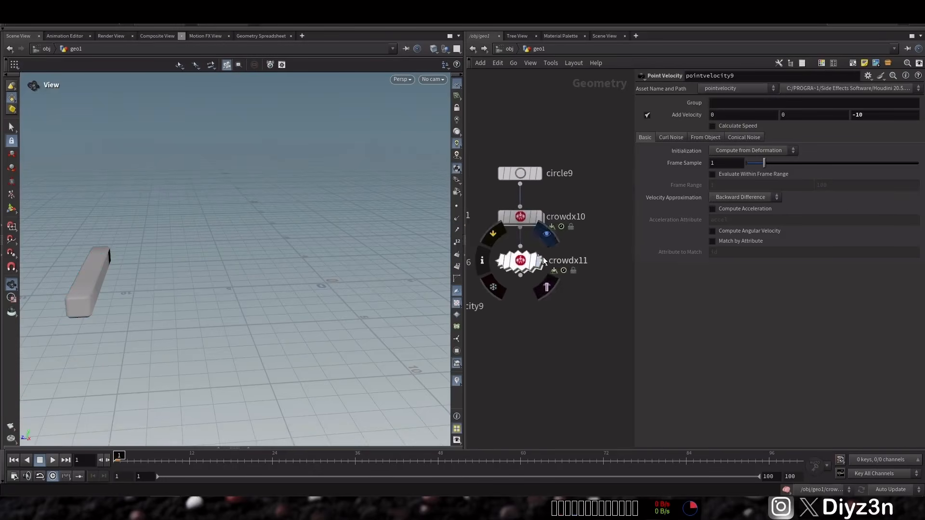
click(40, 464)
click(14, 461)
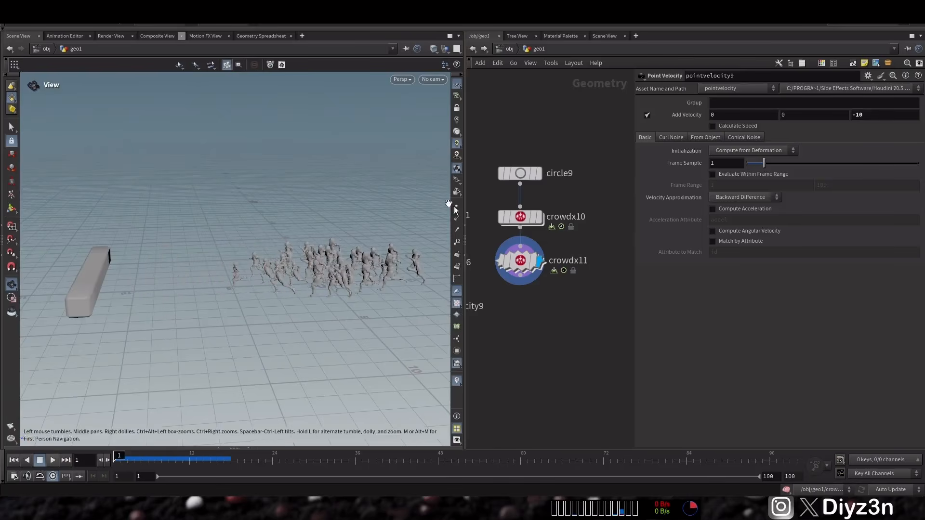
Add a second entity to crowdx11's Actions and set its mode to Transition
click(521, 262)
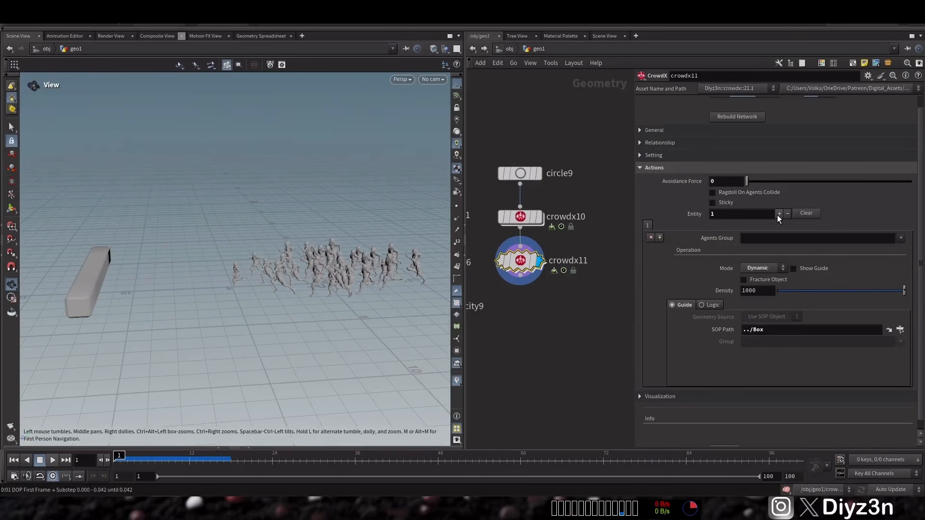
click(779, 213)
click(657, 225)
click(754, 267)
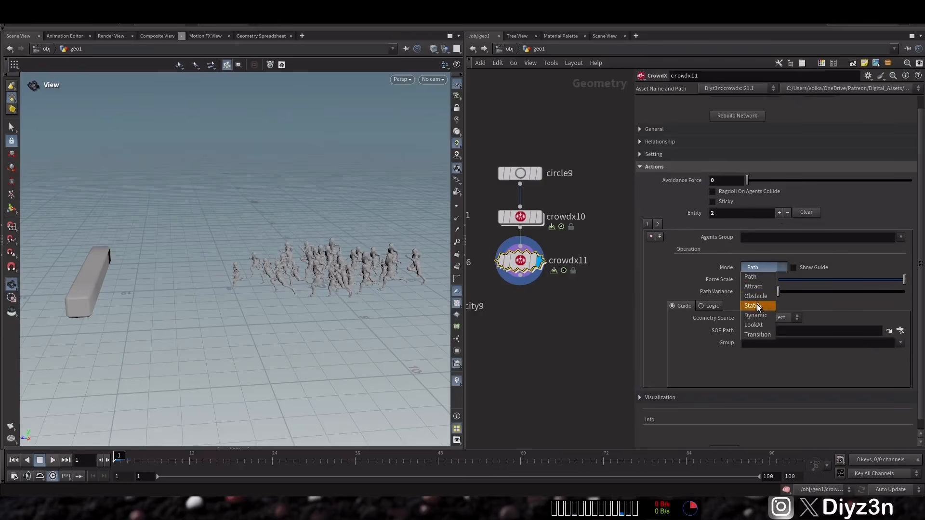
click(758, 334)
Set the transition's geometry source to Use DOP Object, its impact object to Dynamic1, and its operation to Impact
click(767, 354)
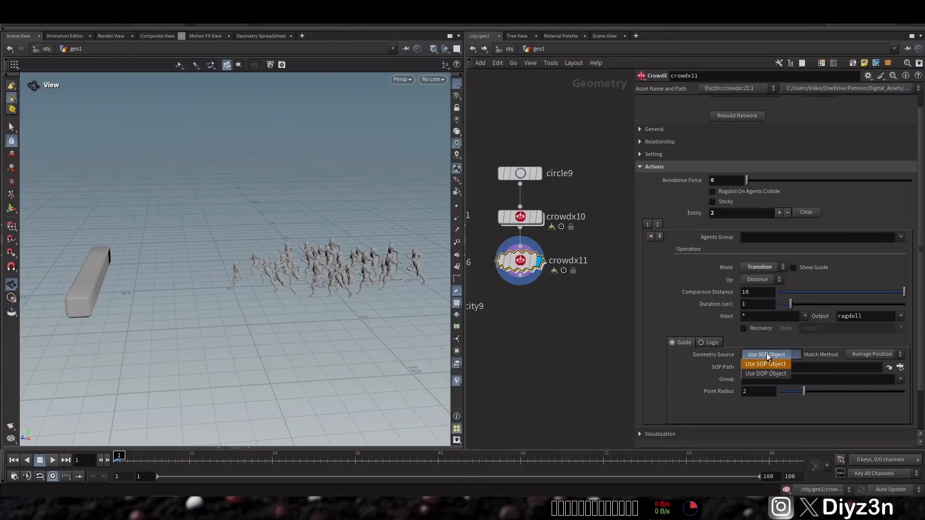
click(768, 374)
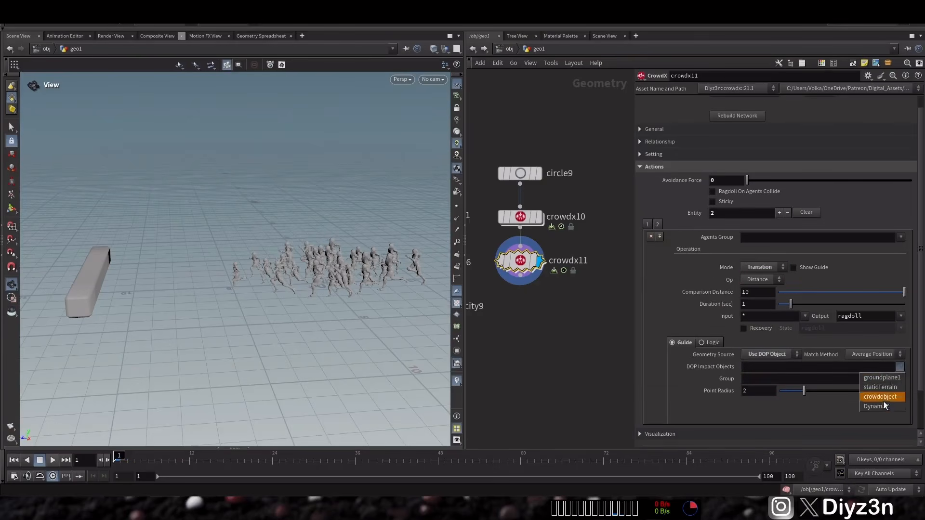
click(794, 268)
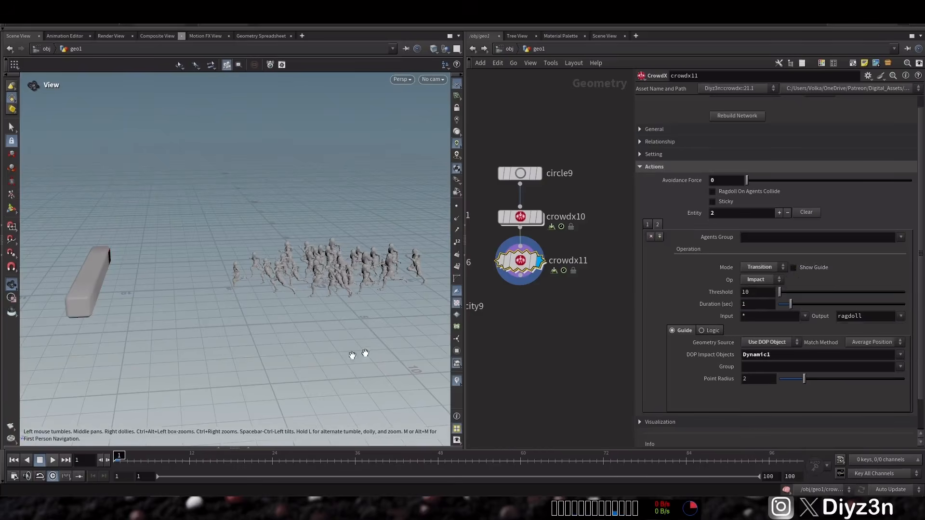
Simulate the moving box hitting the agents up to about frame 60, pausing to inspect the ragdolls from several angles
click(53, 460)
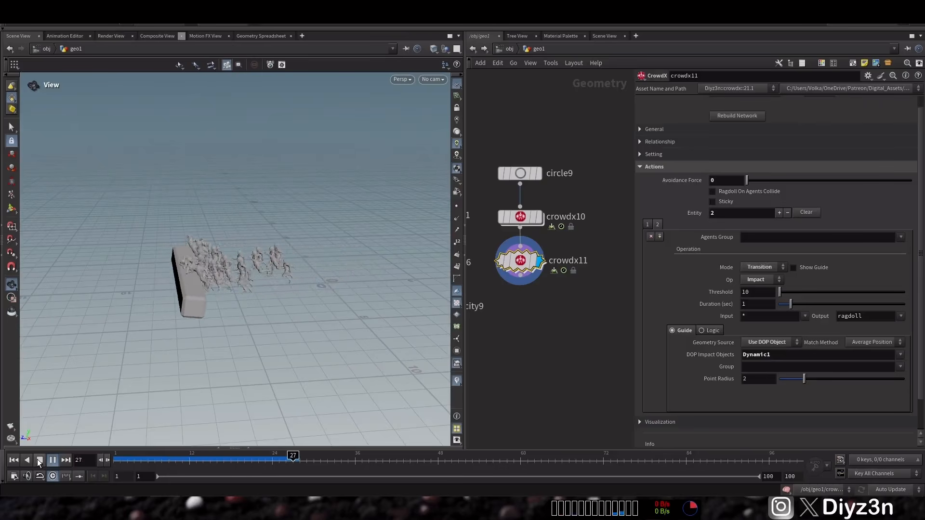
click(39, 461)
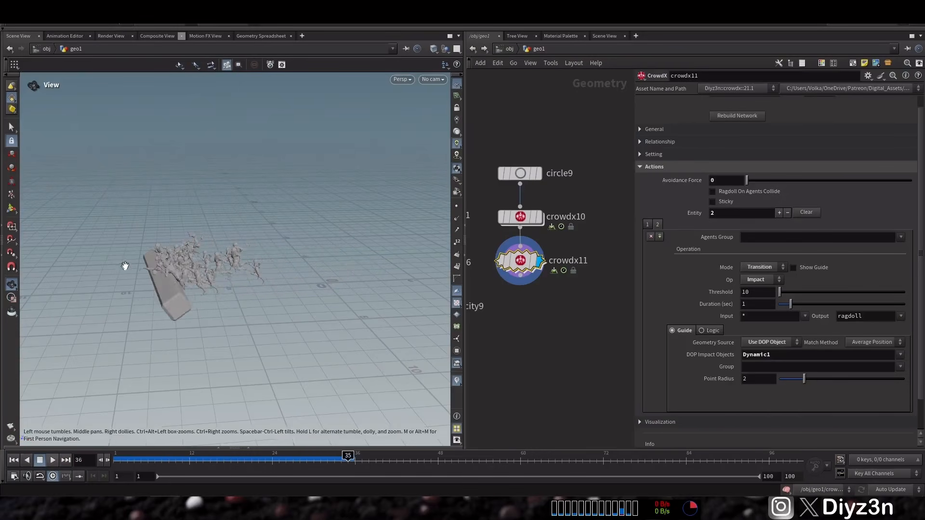
drag(123, 265, 266, 234)
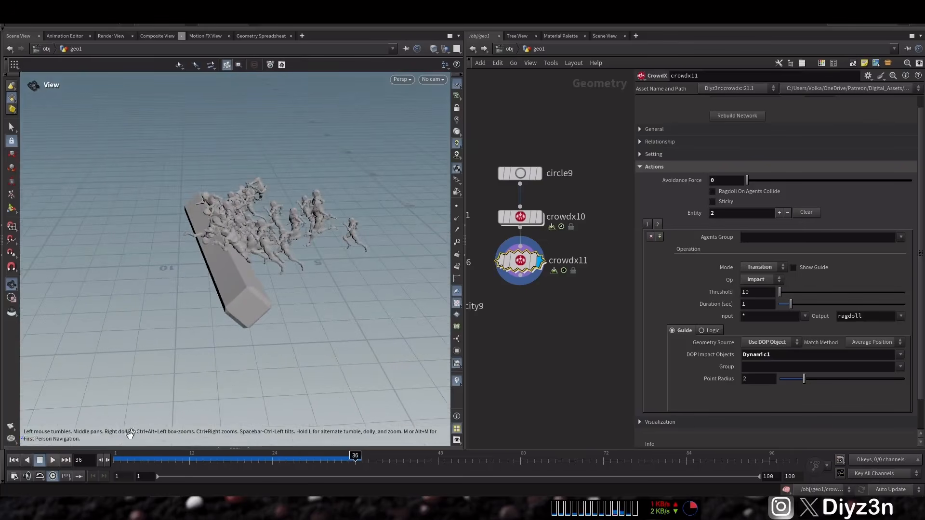
click(107, 460)
click(53, 461)
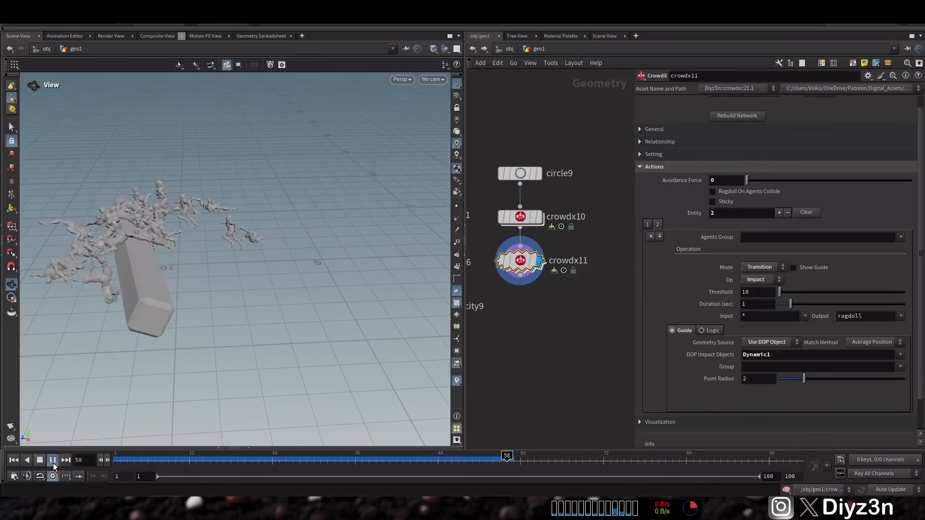
click(40, 461)
drag(146, 270, 224, 307)
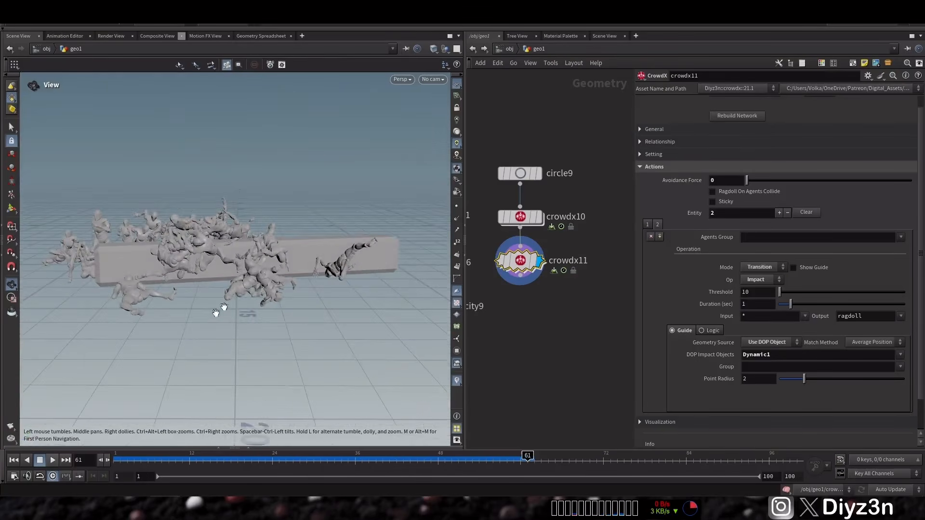
Replay the collision from frame 1 to about frame 80 facing the long side of the box, and restart it
click(14, 461)
click(53, 460)
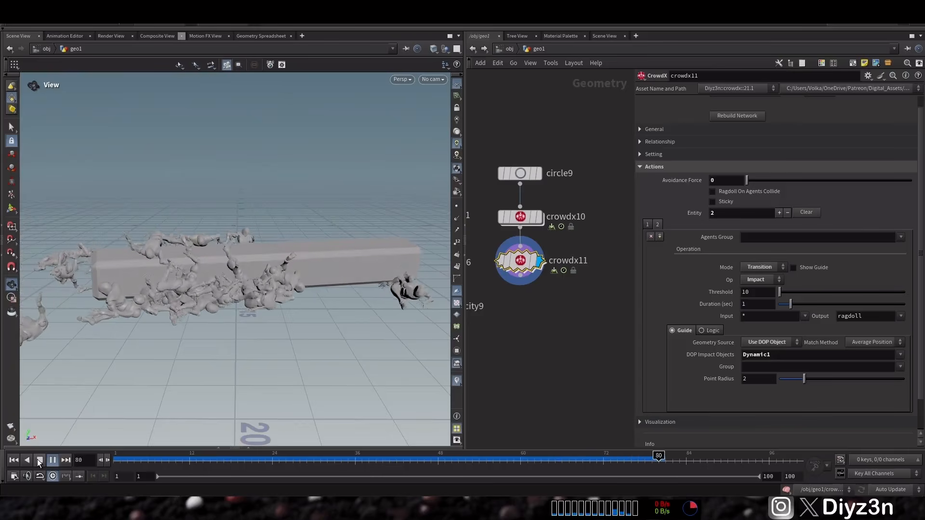
click(39, 460)
click(13, 461)
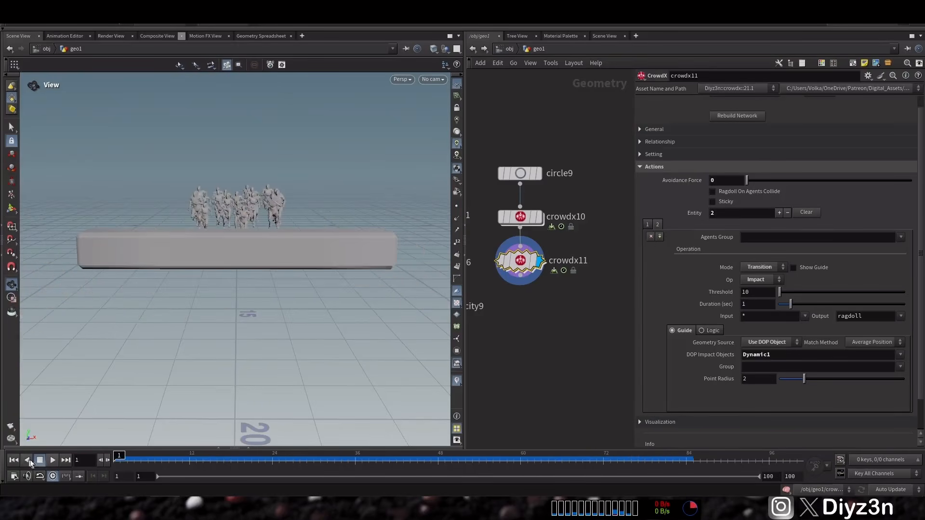
click(52, 461)
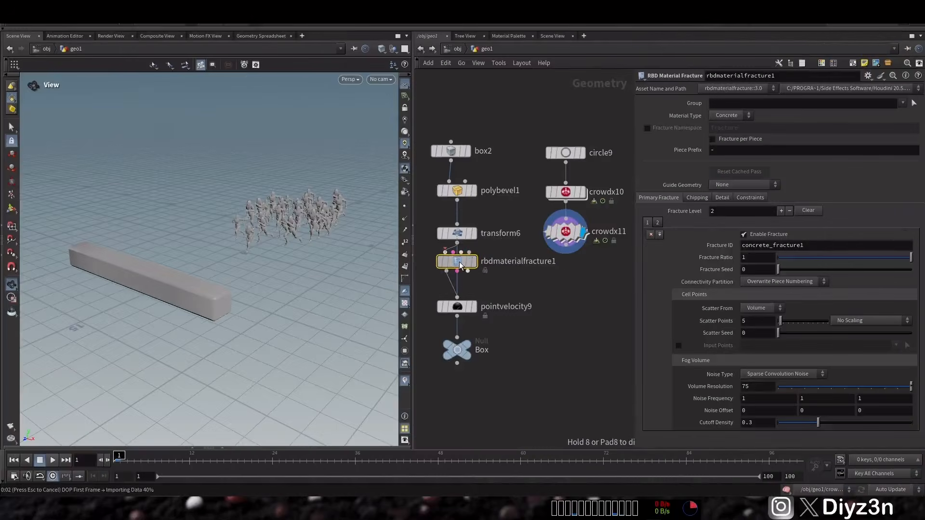
Insert an RBD Material Fracture node between transform6 and pointvelocity9, and display its result on the box
drag(459, 265, 459, 265)
click(474, 273)
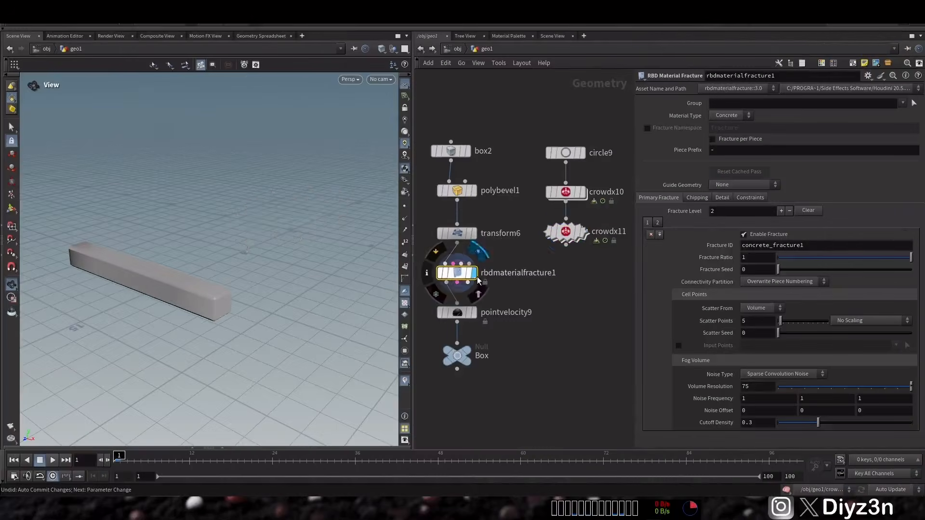
drag(318, 299, 236, 306)
Connect an Exploded View node to rbdmaterialfracture1 and display it to show the separate pieces of the box
key(Tab)
text(expl)
key(Return)
click(533, 362)
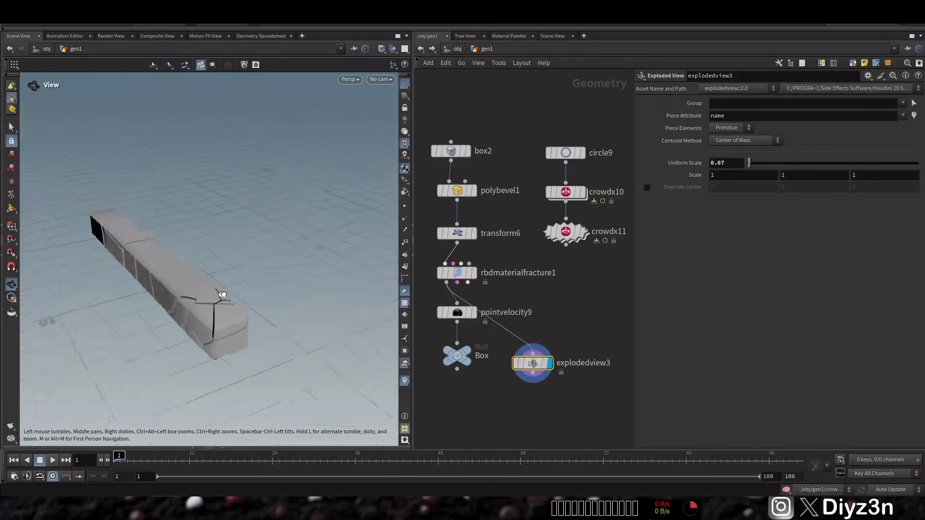
Set rbdmaterialfracture1's scatter points to 20 and its fog volume noise type to None
click(457, 273)
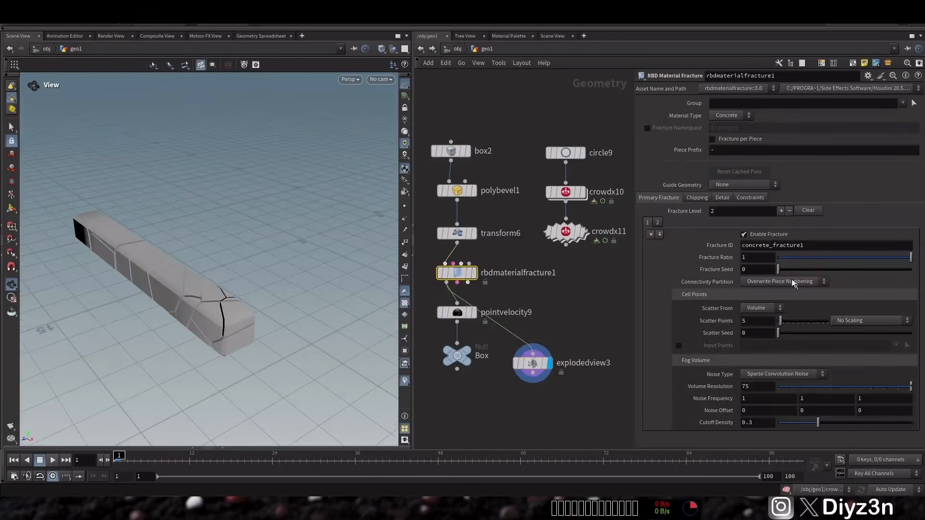
text(20)
key(Return)
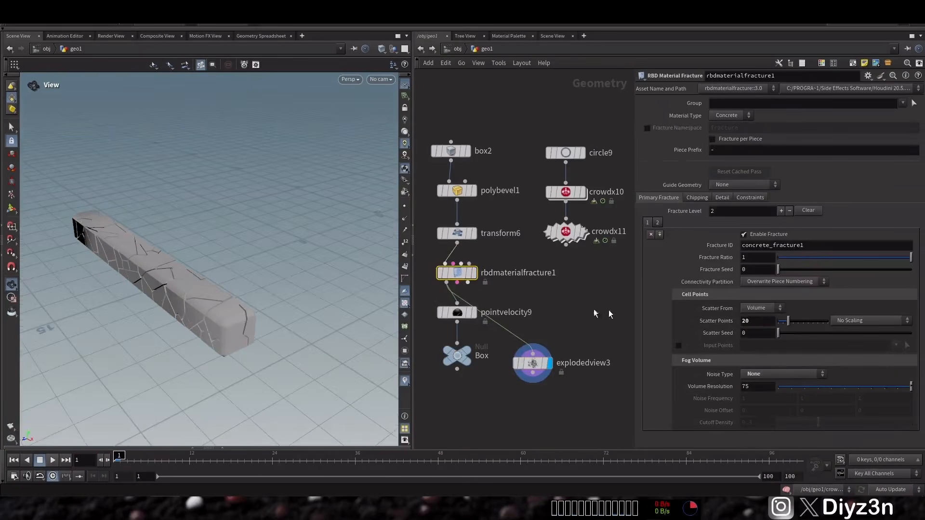
Delete the Exploded View node, display pointvelocity9, and check the velocity vectors on the fractured box
click(531, 364)
key(Delete)
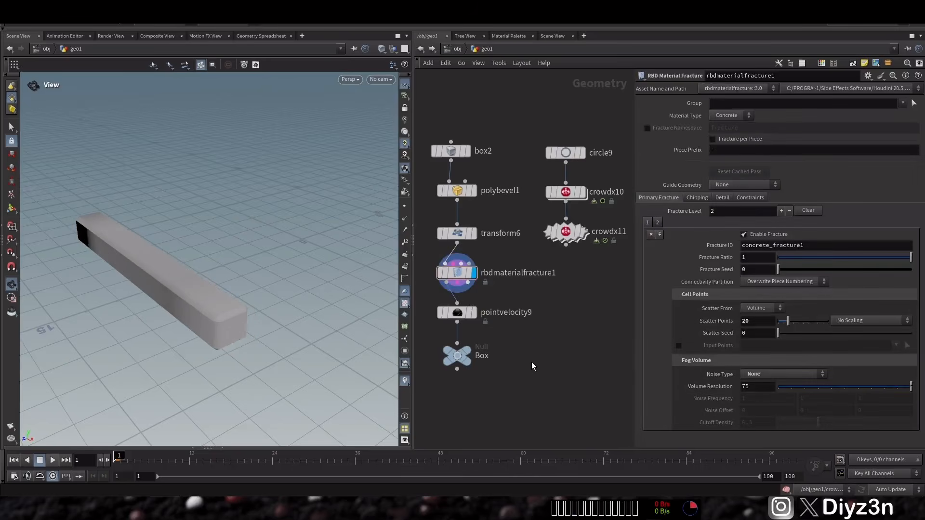
click(474, 312)
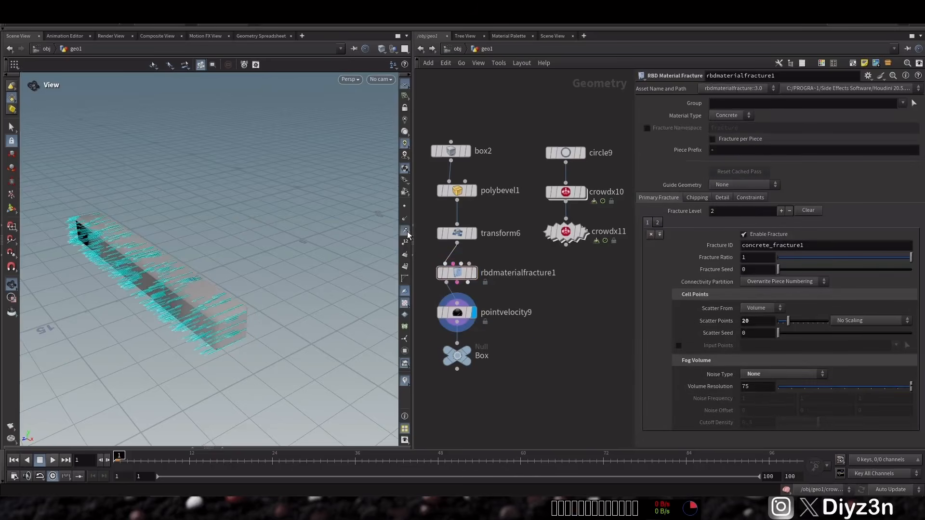
Display crowdx11, simulate it with the fractured box as input, and return to the first frame
click(575, 234)
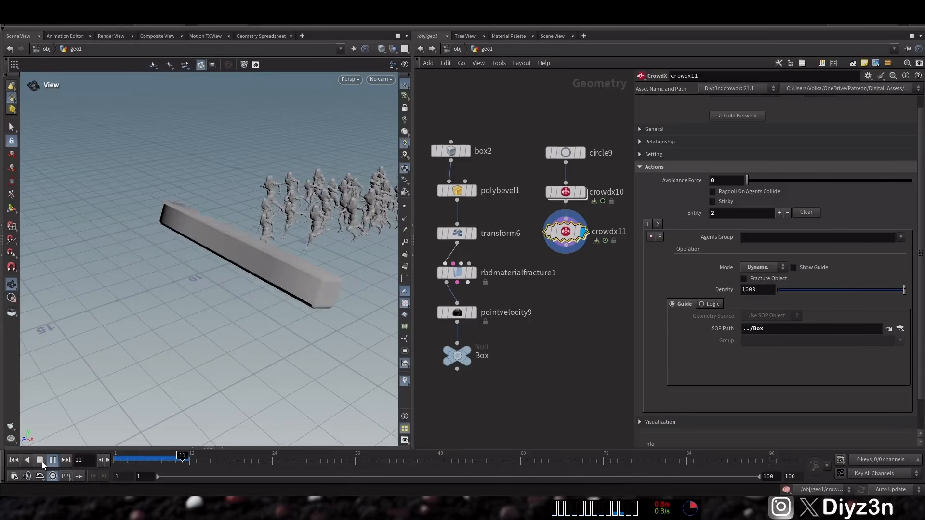
click(40, 460)
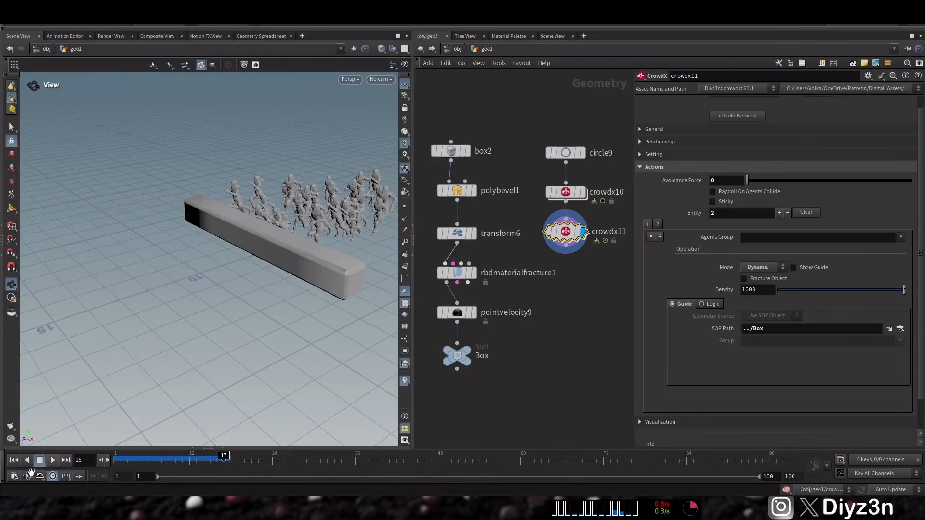
click(14, 461)
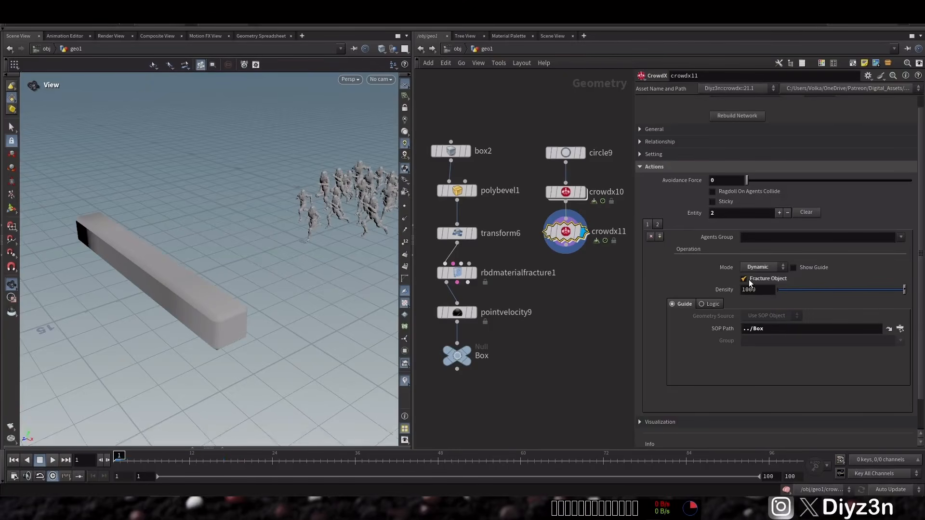
Enable Fracture Object on the Dynamic entity and simulate the box breaking into pieces
click(53, 460)
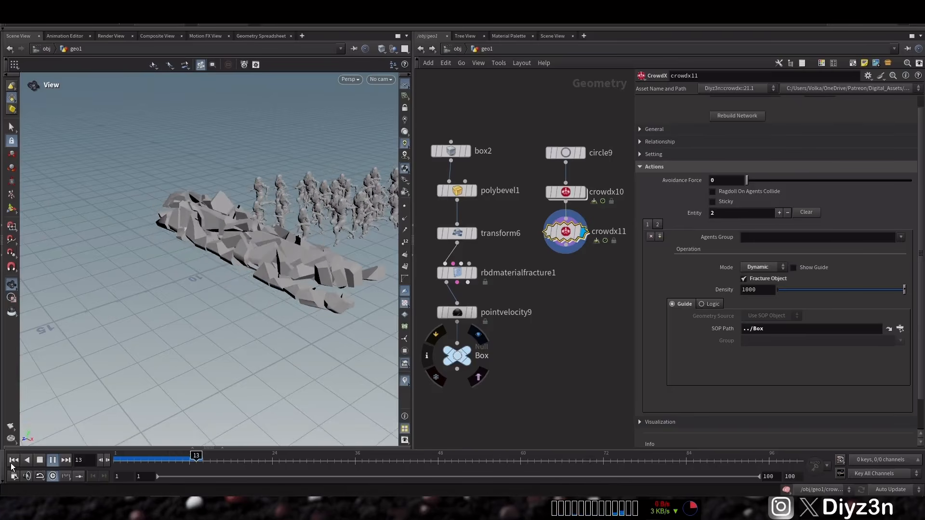
click(39, 460)
Frame the box and crowd, generate a flipbook of the simulation, review the first frames, and close it
right_drag(259, 242, 186, 289)
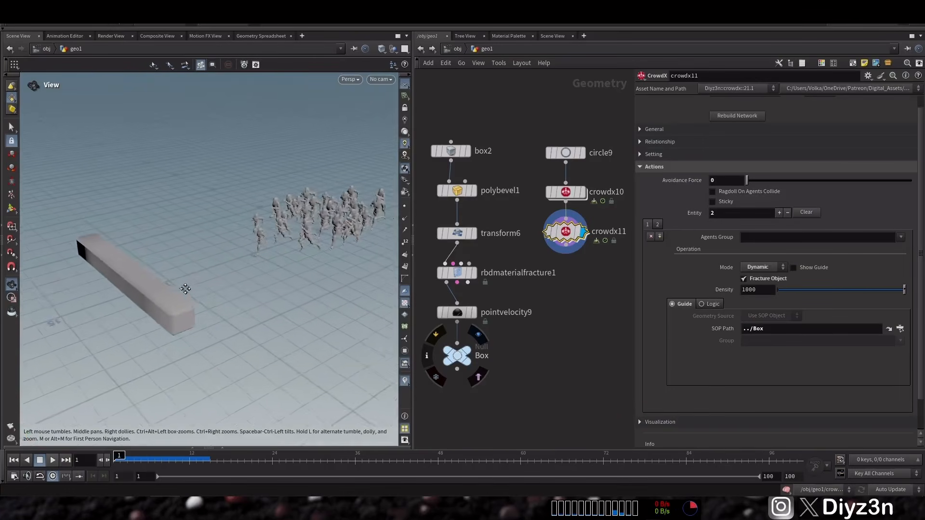
middle_drag(186, 289, 169, 285)
right_drag(169, 285, 119, 351)
middle_drag(209, 325, 187, 337)
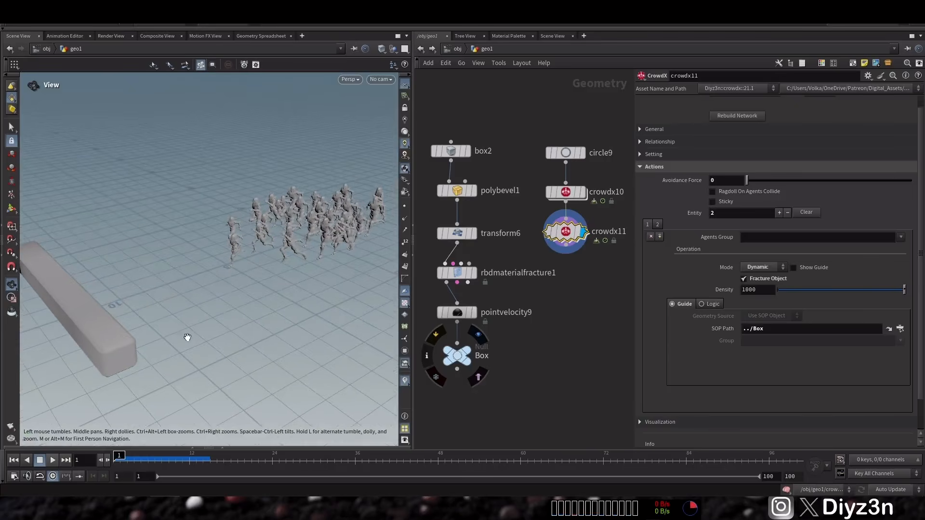
click(8, 429)
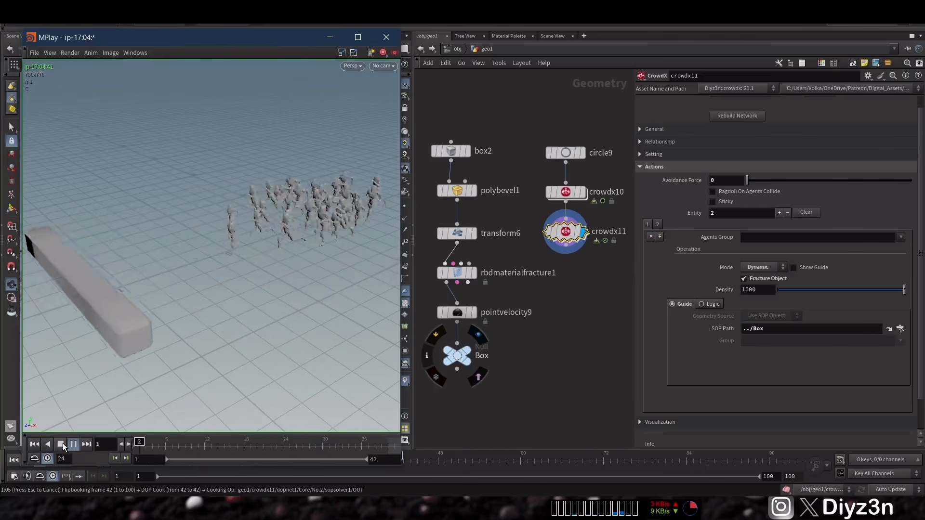
click(61, 444)
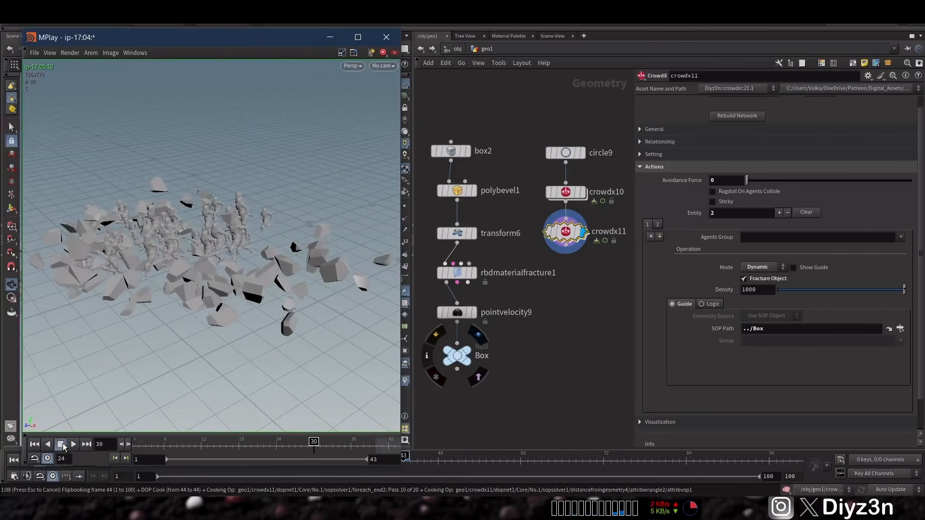
click(386, 37)
click(880, 475)
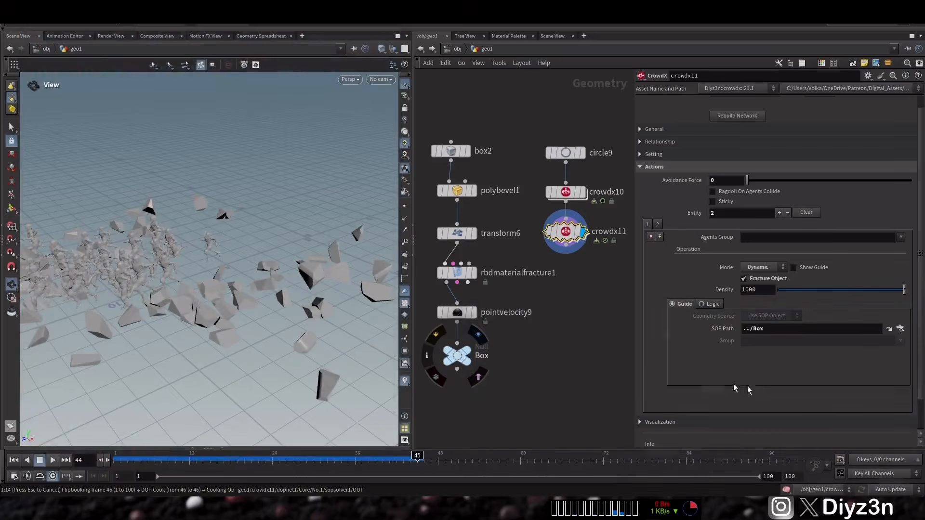
Check the Transition entity's impact object options and look up the primitive piece names of pointvelocity9 in the geometry spreadsheet
click(658, 225)
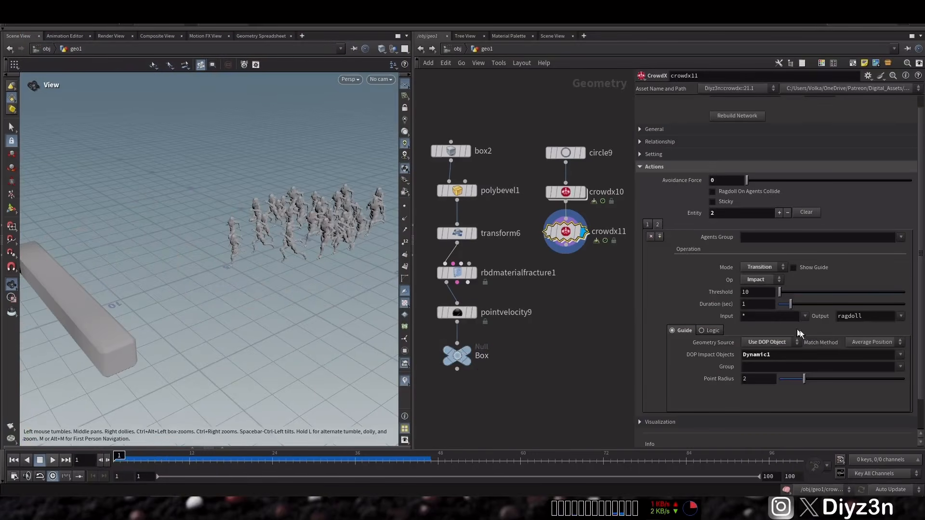
click(901, 355)
click(801, 359)
click(457, 312)
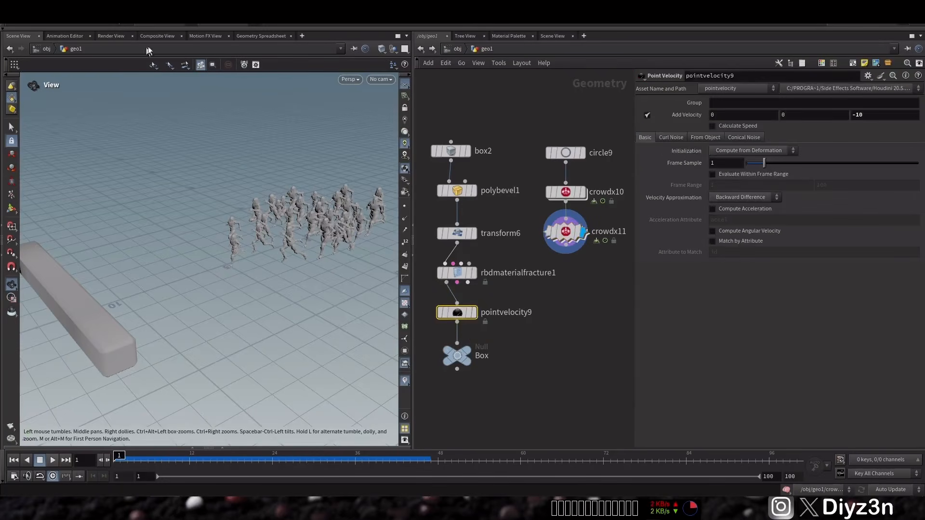
click(261, 36)
click(80, 64)
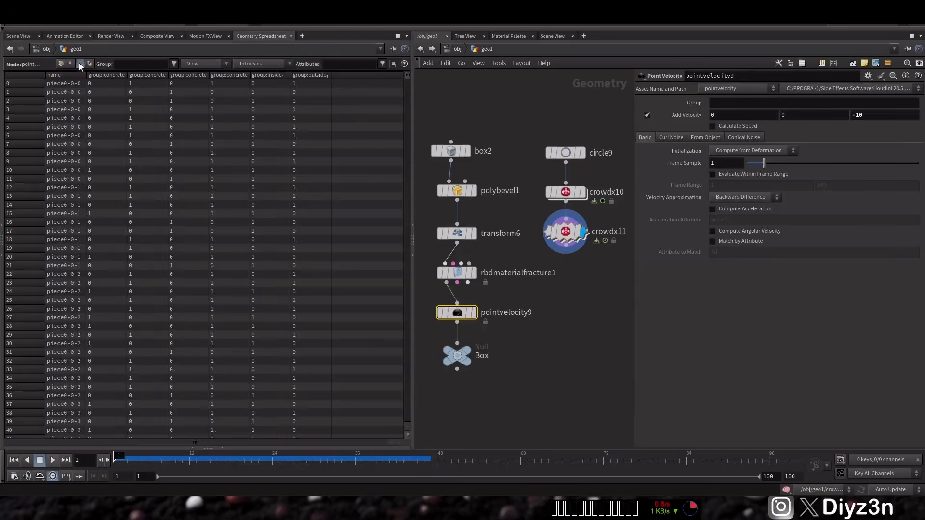
click(18, 36)
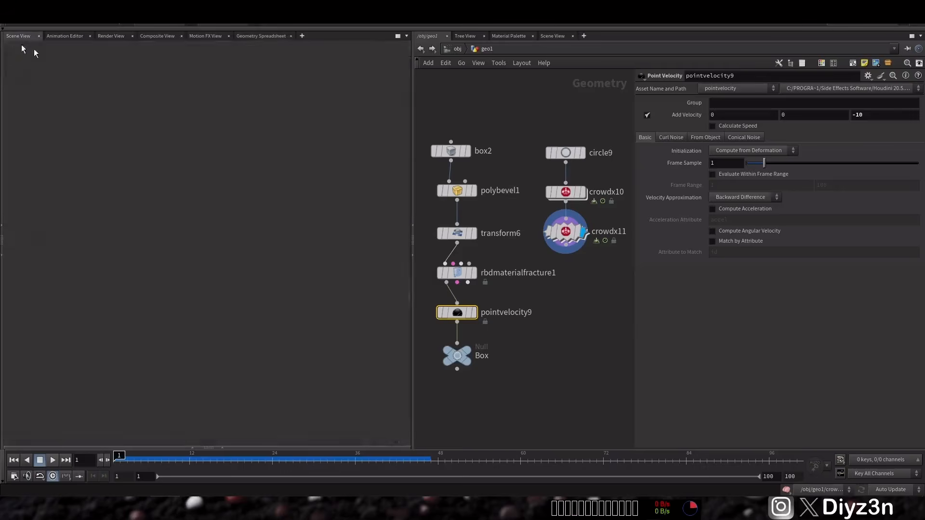
Set the DOP Impact Objects of crowdx11's Transition entity to piece0*
click(566, 232)
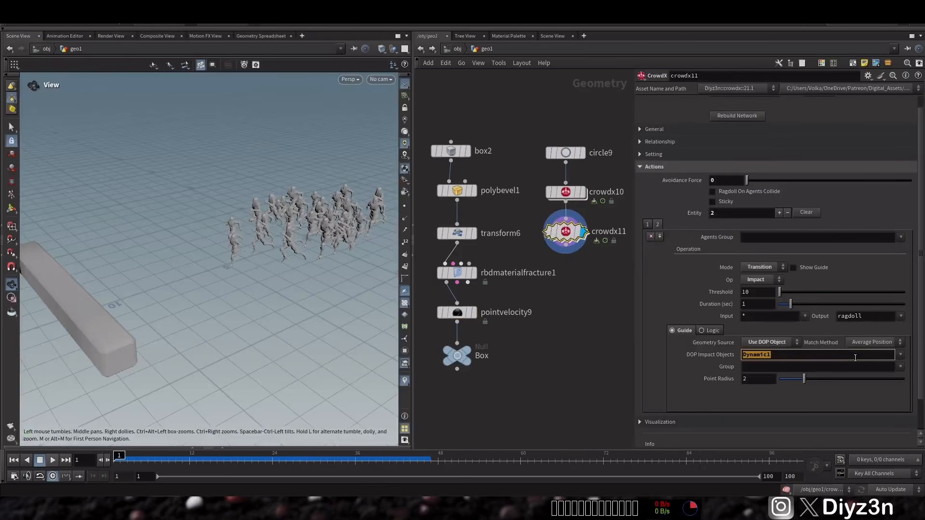
click(900, 356)
click(885, 327)
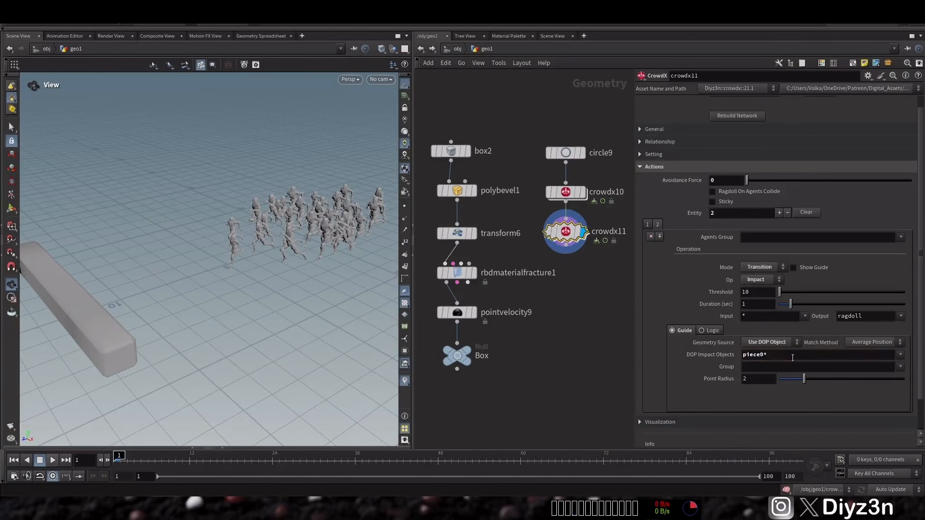
Generate a 100-frame flipbook of the fractured box hitting the agents, play it back, and close it
click(11, 426)
drag(227, 34, 246, 49)
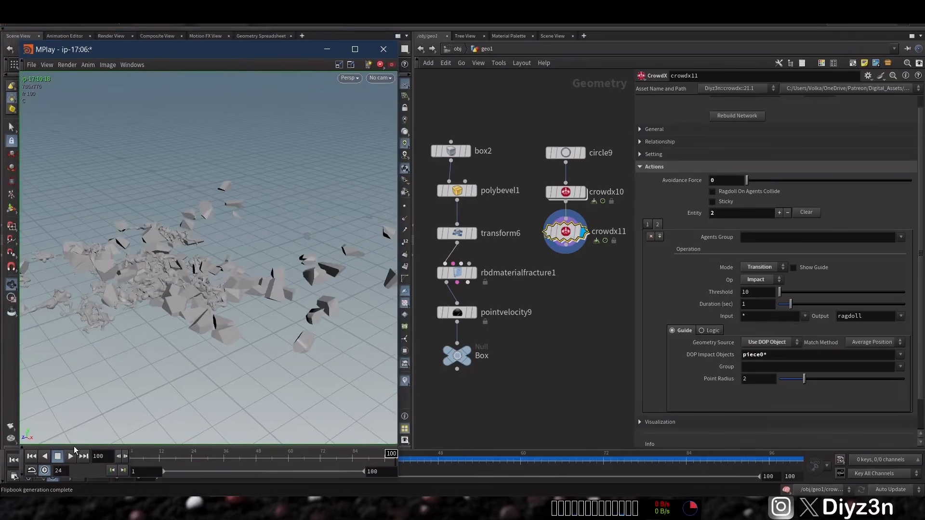
click(71, 456)
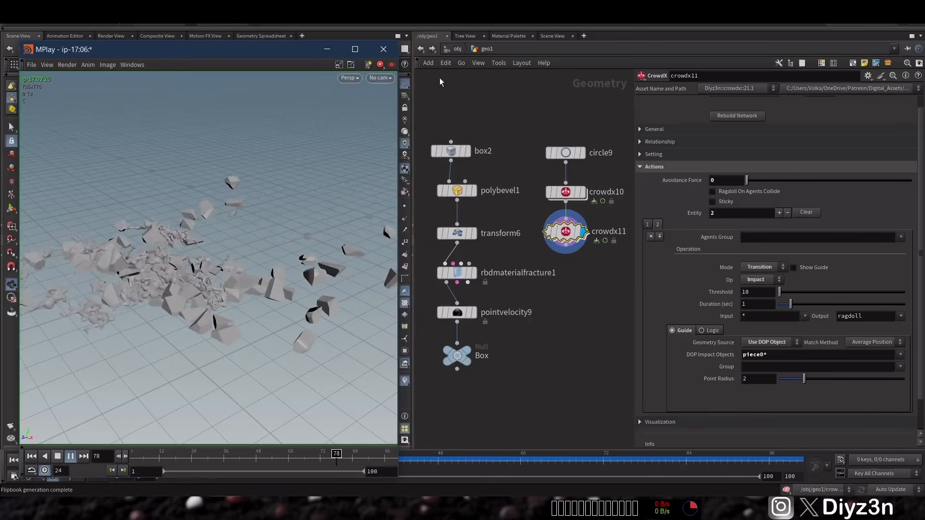
click(384, 48)
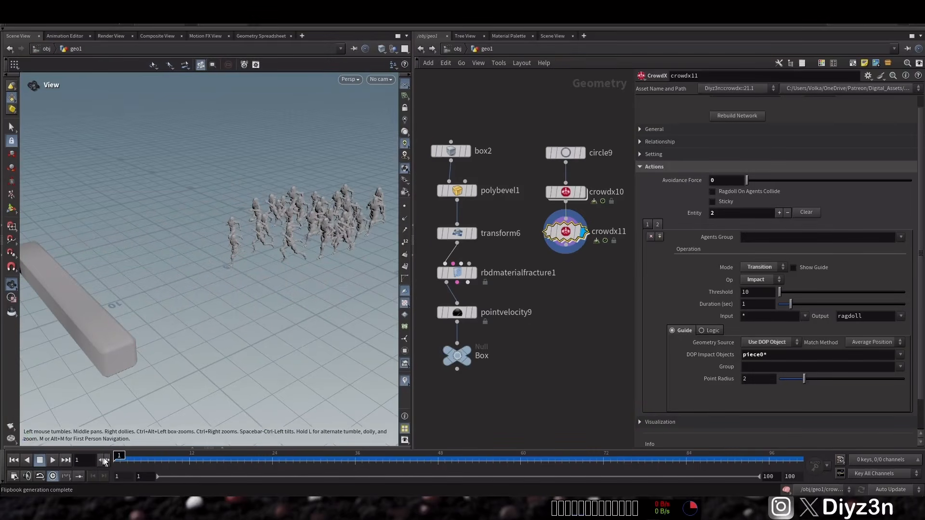
Examine the arrow setup by displaying the copy1, copy2 and transform5 nodes in turn
drag(121, 347, 259, 433)
drag(155, 464, 448, 472)
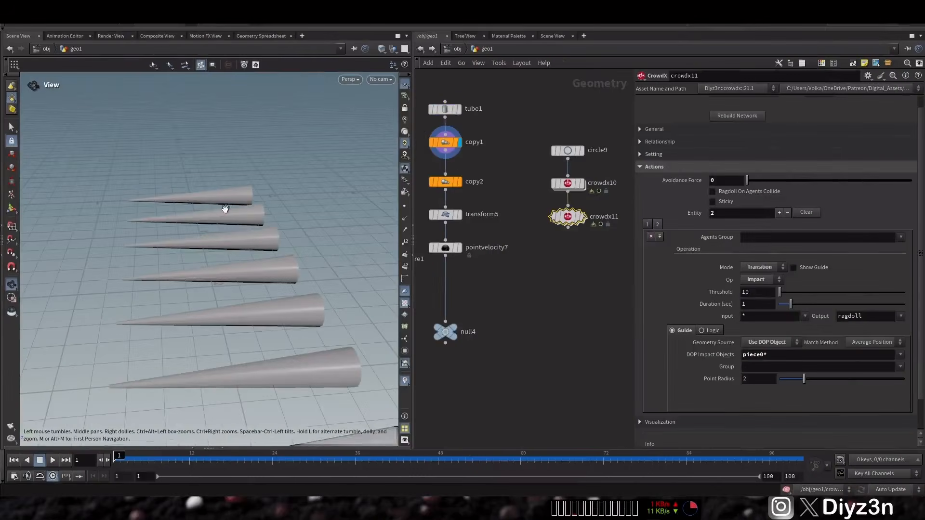
scroll(225, 208, down, 4)
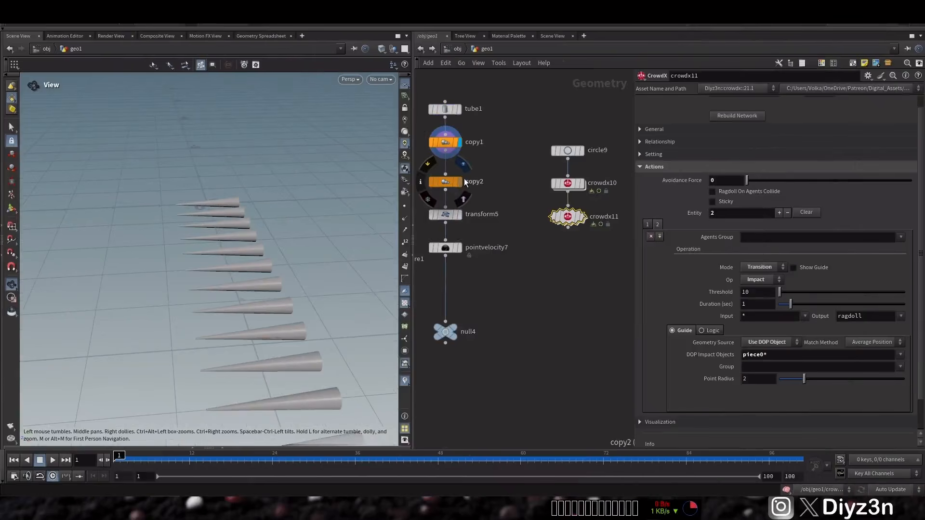
click(463, 179)
click(448, 184)
scroll(271, 238, down, 3)
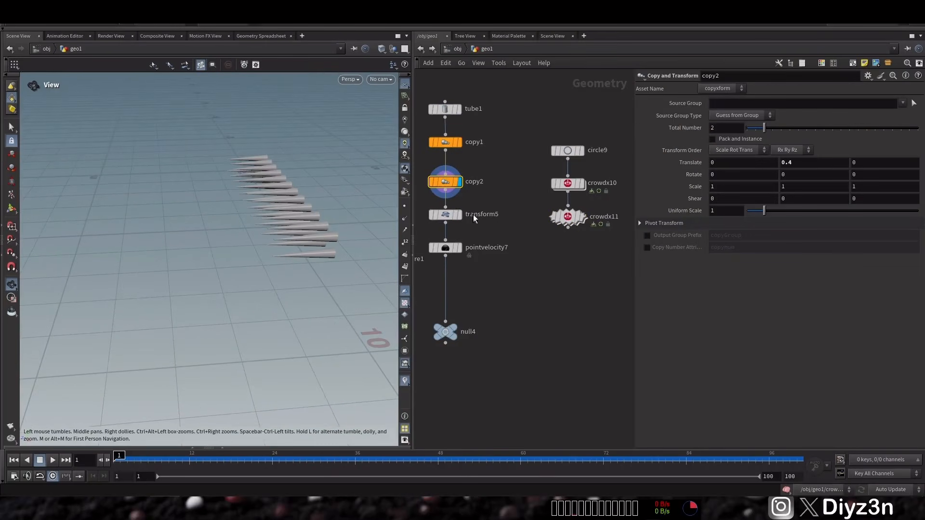
click(459, 214)
scroll(167, 240, down, 3)
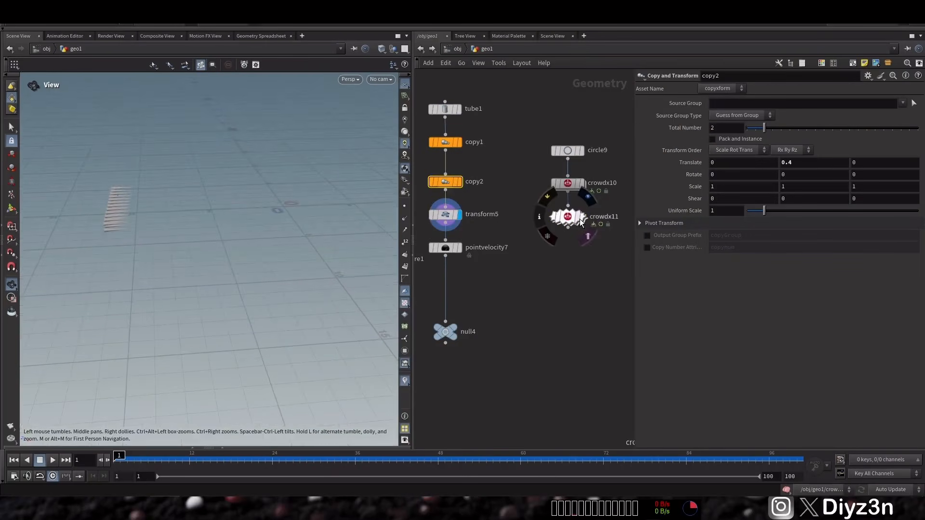
Display crowdx11 and set the SOP Path of its Dynamic entity to ../null4
click(589, 239)
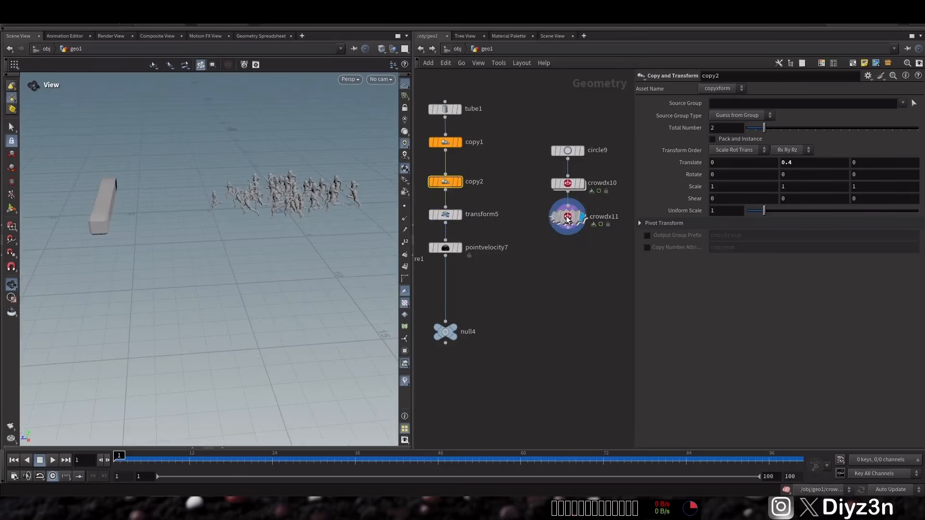
click(568, 217)
scroll(282, 191, up, 3)
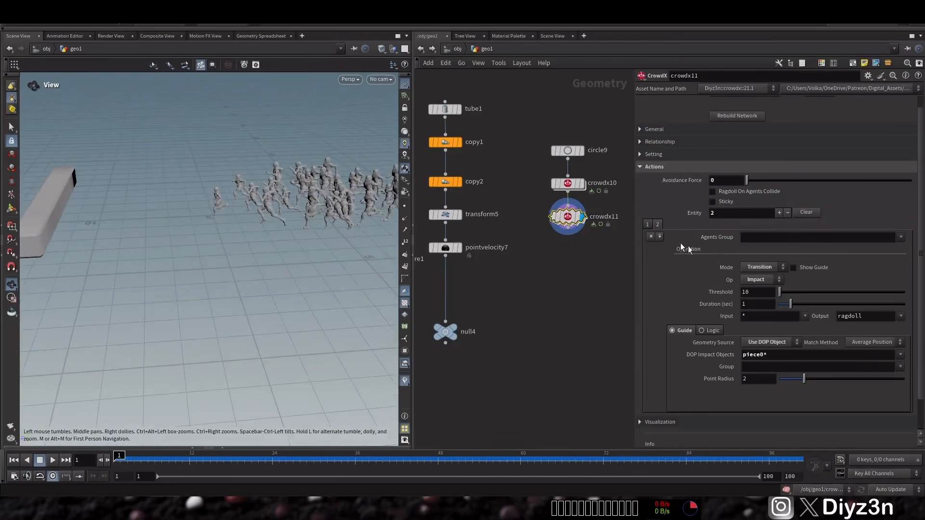
click(648, 225)
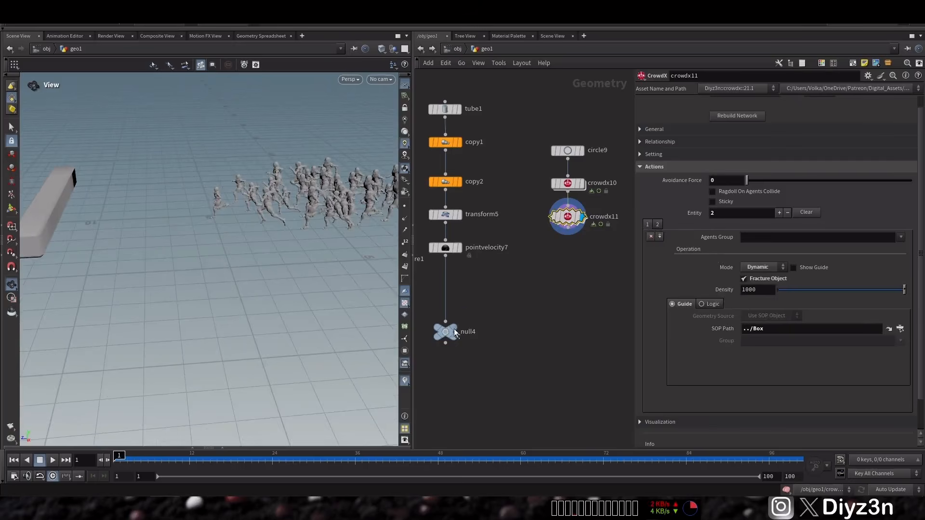
drag(455, 331, 581, 342)
drag(756, 332, 756, 333)
mouse_move(203, 235)
middle_down()
mouse_move(320, 256)
mouse_move(204, 252)
middle_up()
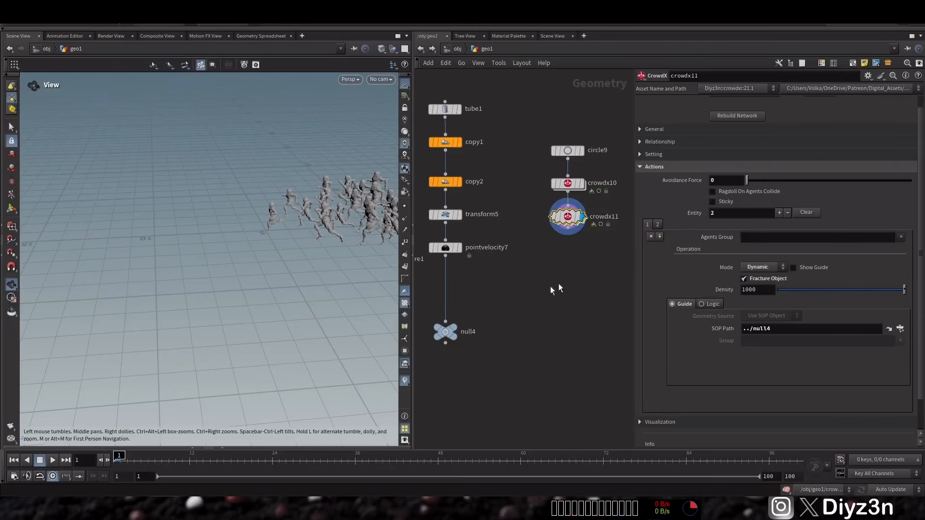
Check pointvelocity7 for a primitive name attribute in the geometry spreadsheet and insert a Connectivity node between pointvelocity7 and null4
click(446, 248)
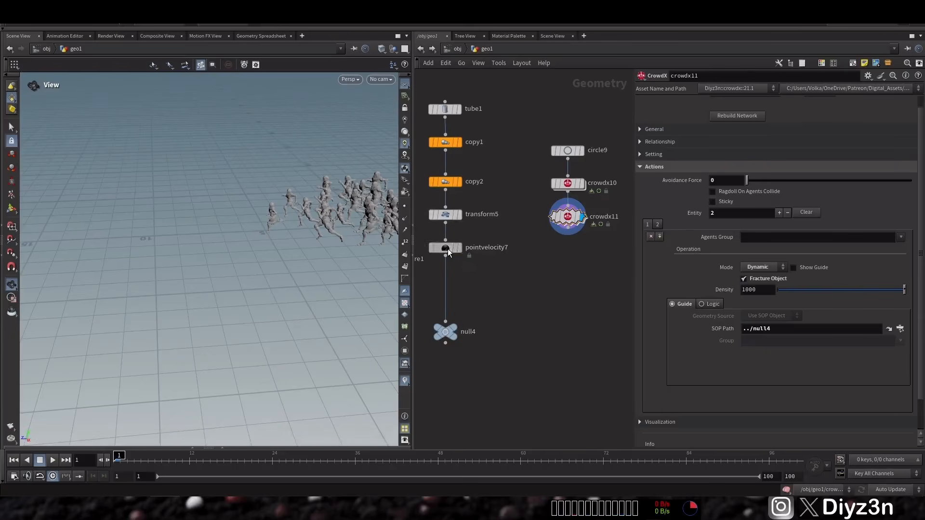
click(239, 36)
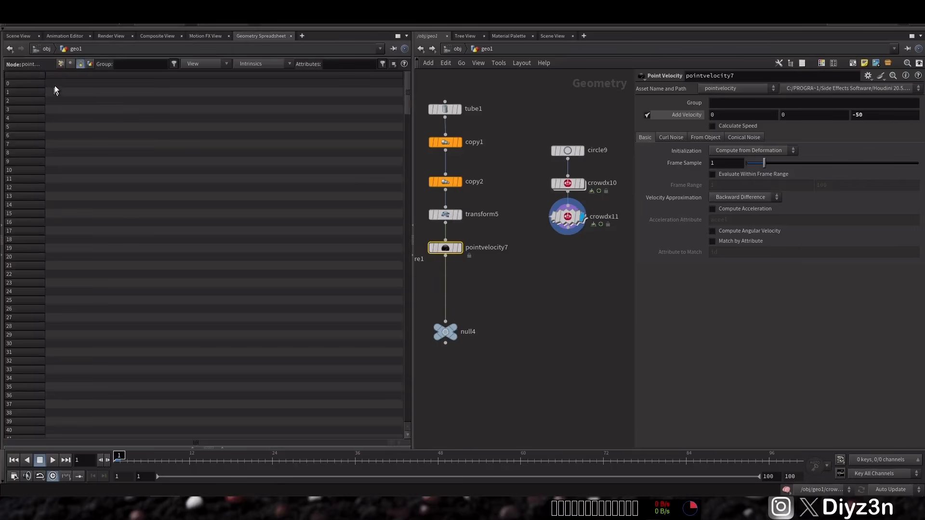
key(Tab)
text(conn)
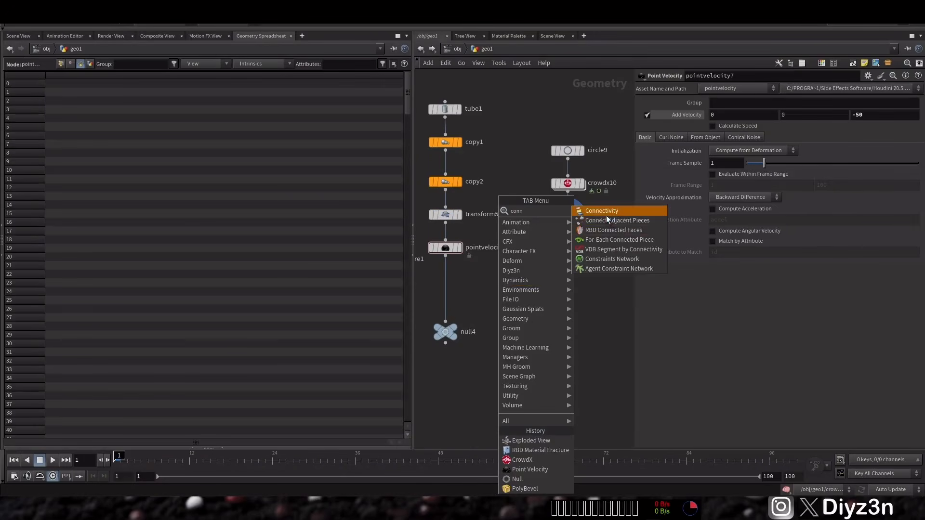
click(606, 212)
click(447, 278)
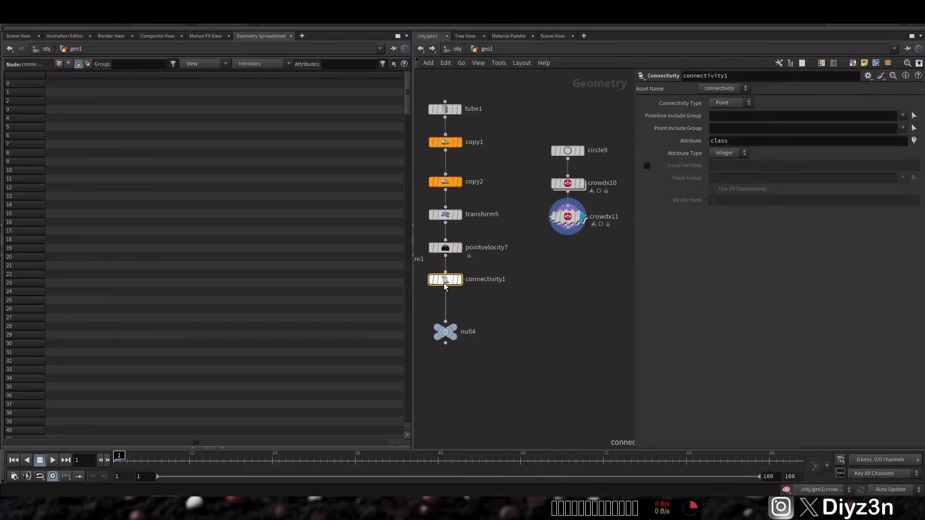
Set the Connectivity node to Primitive type with a String attribute called name and the prefix Arrow
click(731, 103)
click(728, 111)
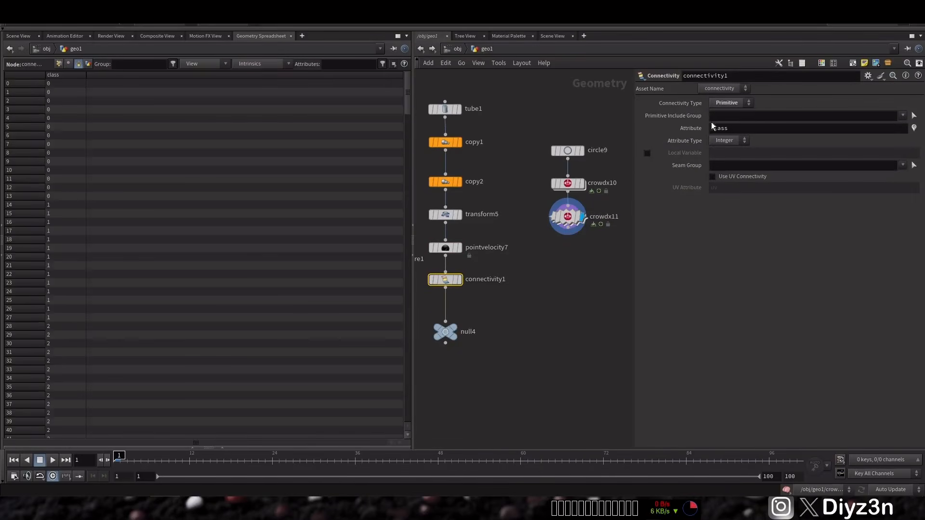
click(733, 141)
click(725, 155)
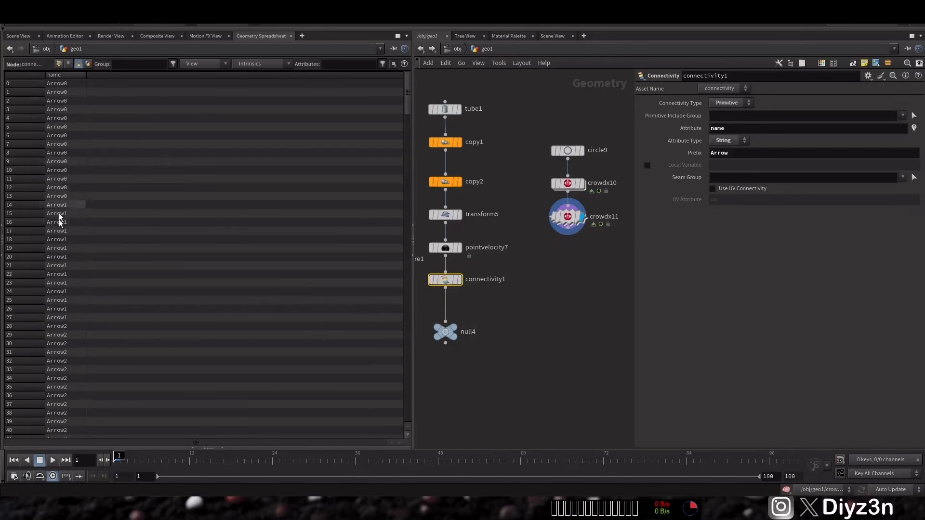
Play the first frames of crowdx11 in the scene view to test the arrows against the agents, and rewind to frame 1
click(17, 36)
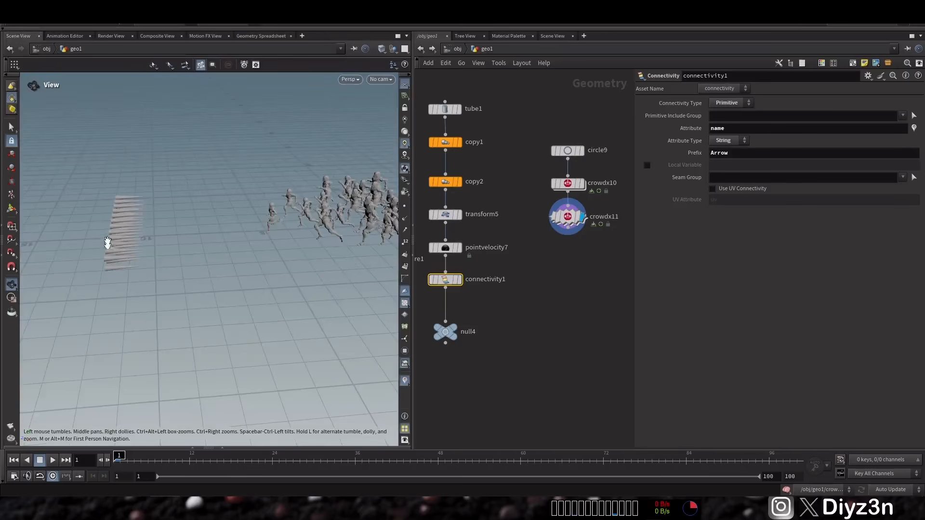
click(567, 217)
middle_drag(555, 281, 517, 292)
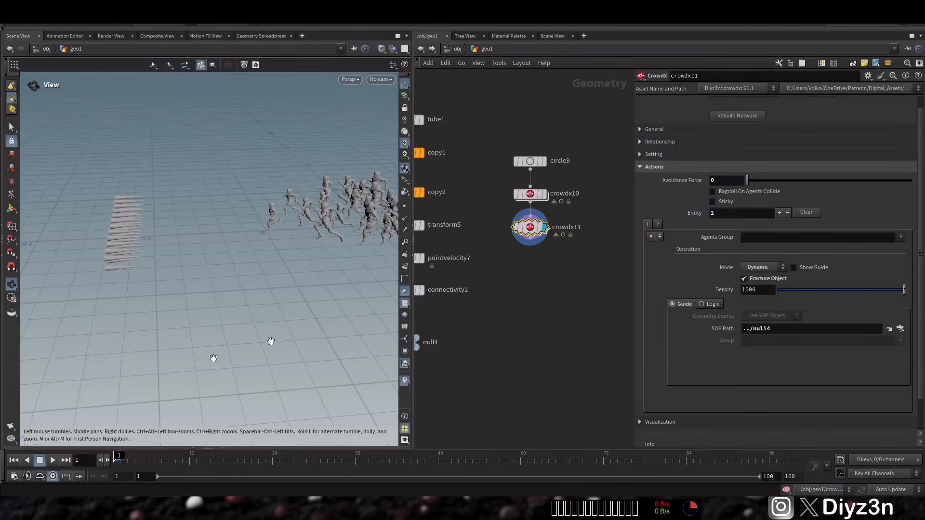
click(39, 461)
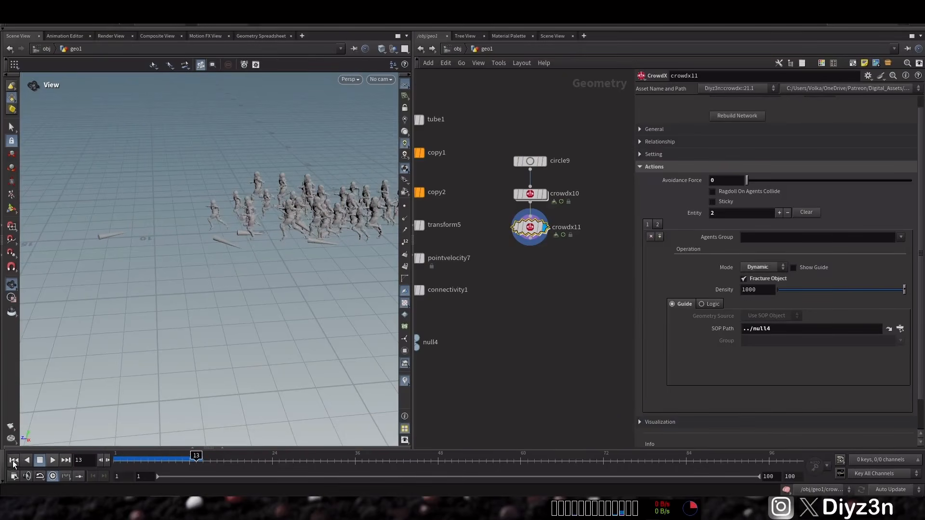
click(13, 460)
Enable Sticky in crowdx11's actions, test the simulation briefly, and return to frame 1
click(713, 202)
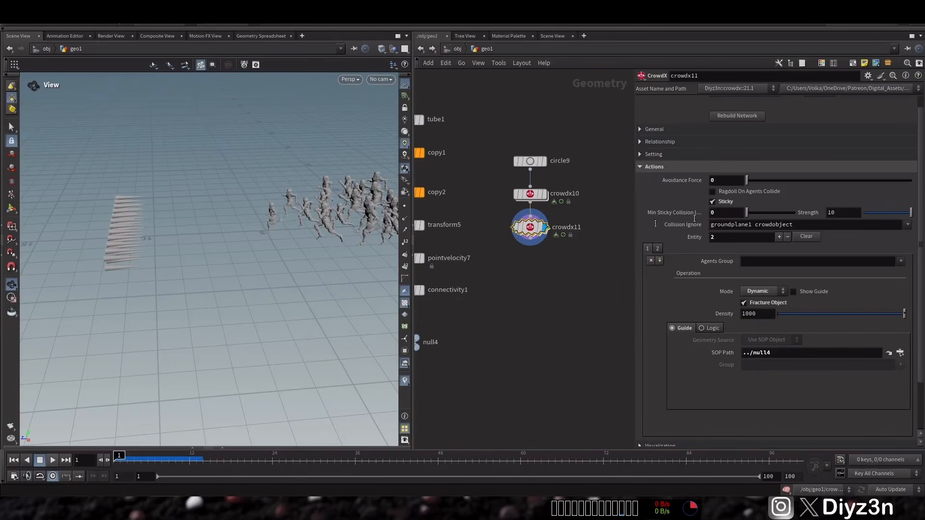
click(41, 460)
click(14, 460)
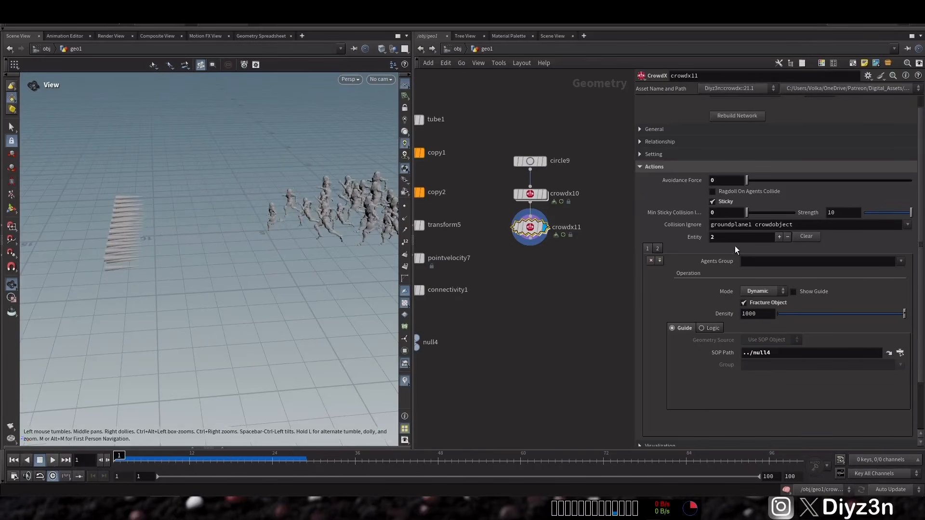
Set the DOP Impact Objects of crowdx11's Transition entity to Arrow*
click(661, 250)
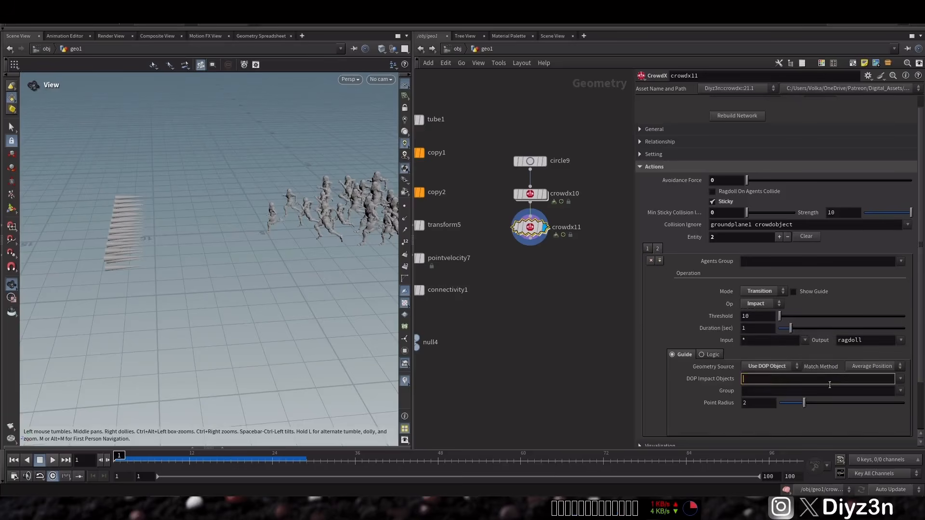
click(901, 381)
click(883, 158)
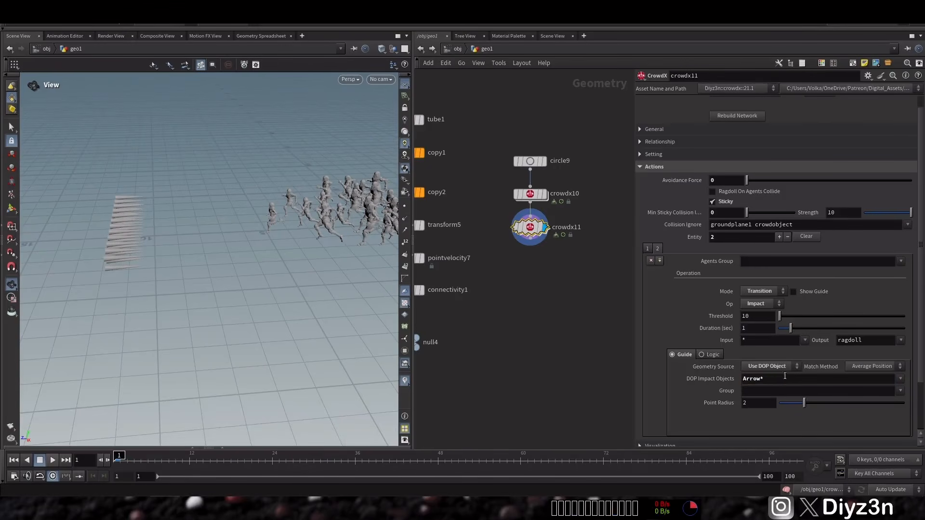
Run the simulation and view the arrows hitting the crowd from a higher, rotated angle
click(39, 460)
drag(272, 211, 61, 381)
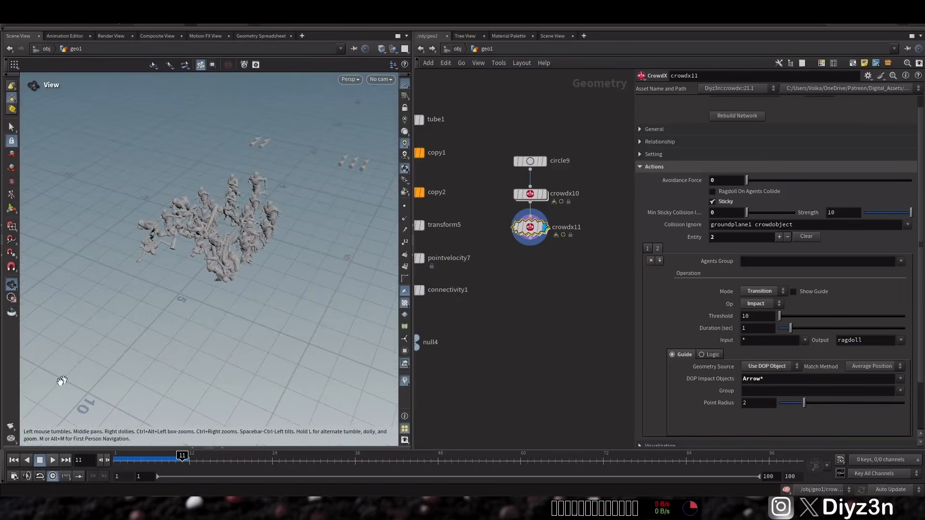
click(53, 460)
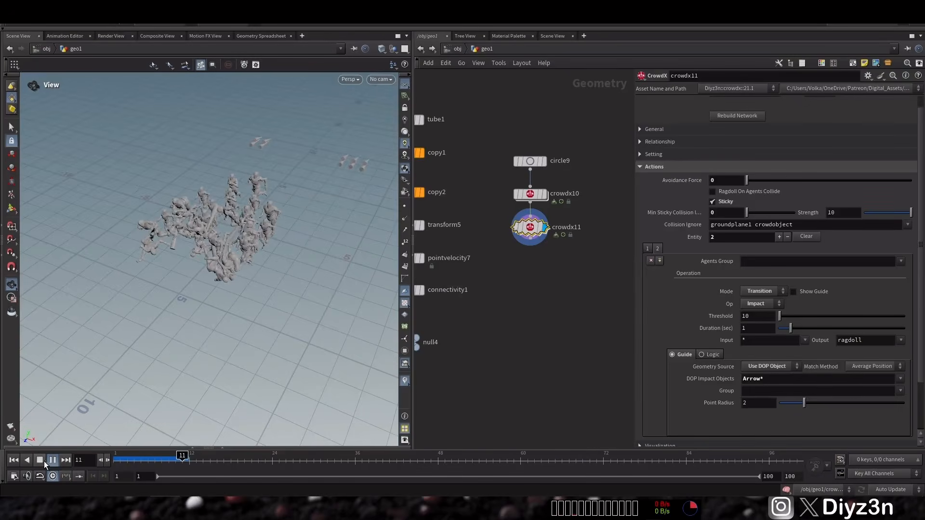
Generate a flipbook of the arrows striking the crowd, play it back, and close it
click(11, 428)
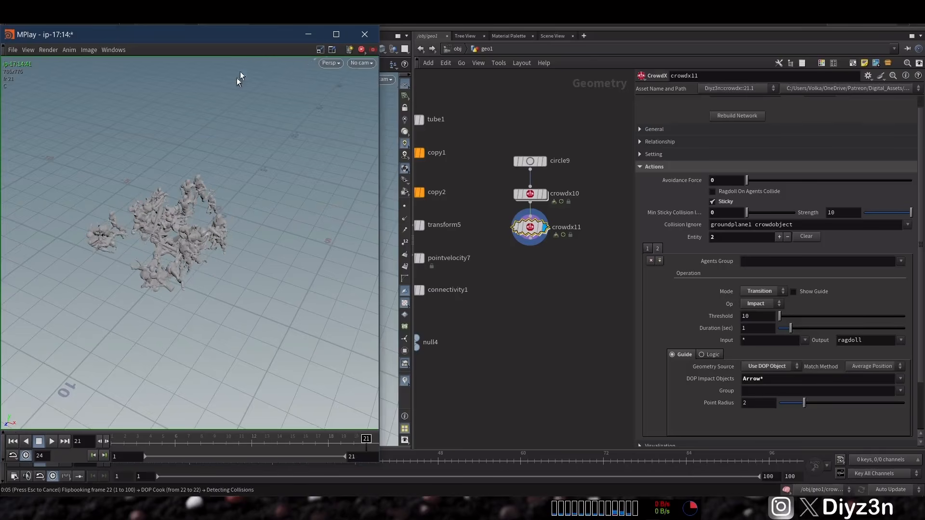
drag(264, 40, 285, 59)
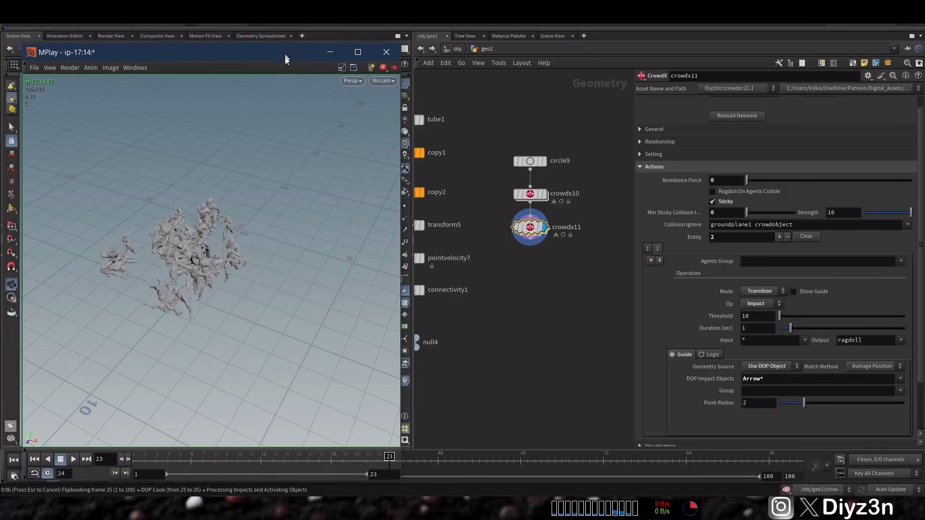
click(74, 460)
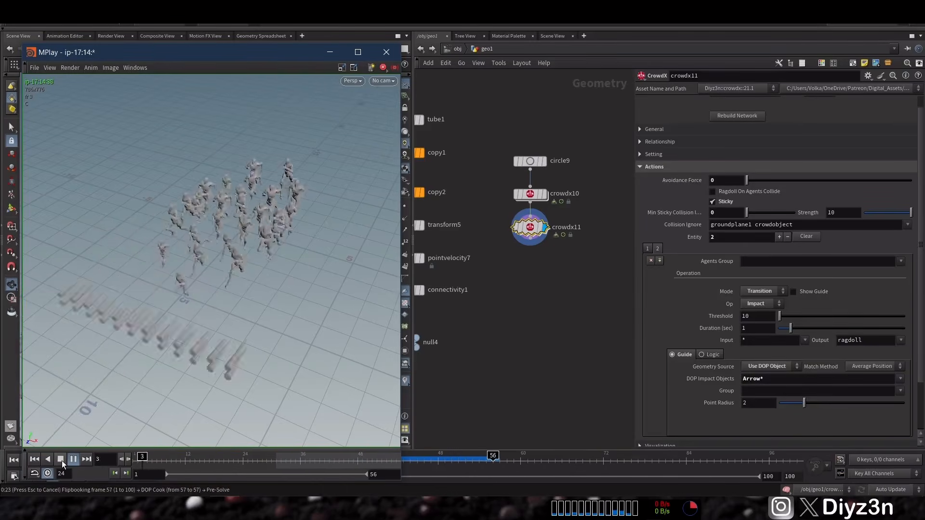
click(61, 461)
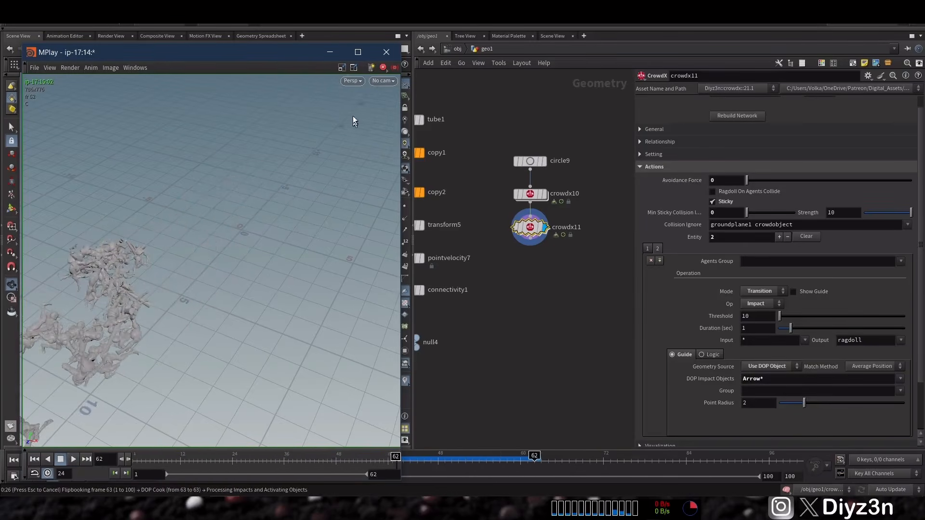
click(386, 52)
Scrub around frames 17 to 24 and examine up close how the arrows stick to the agents
click(335, 460)
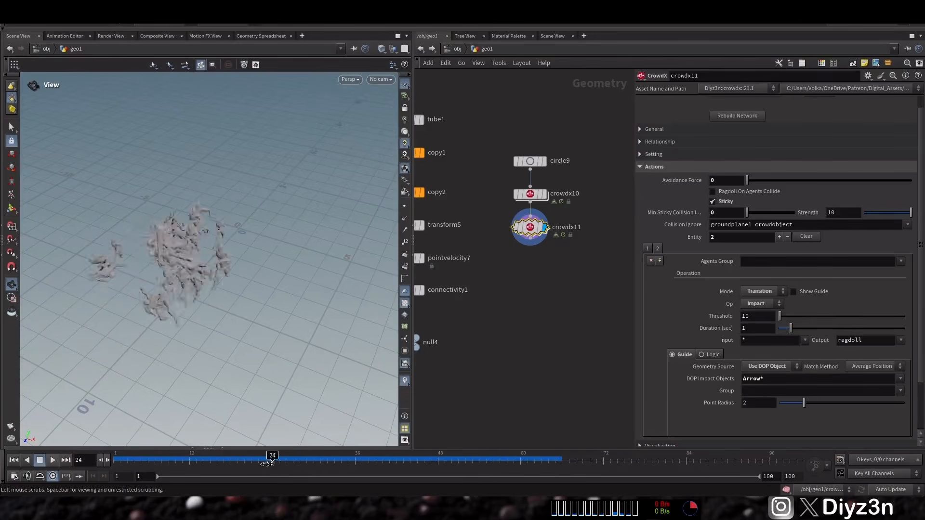
drag(168, 461, 223, 459)
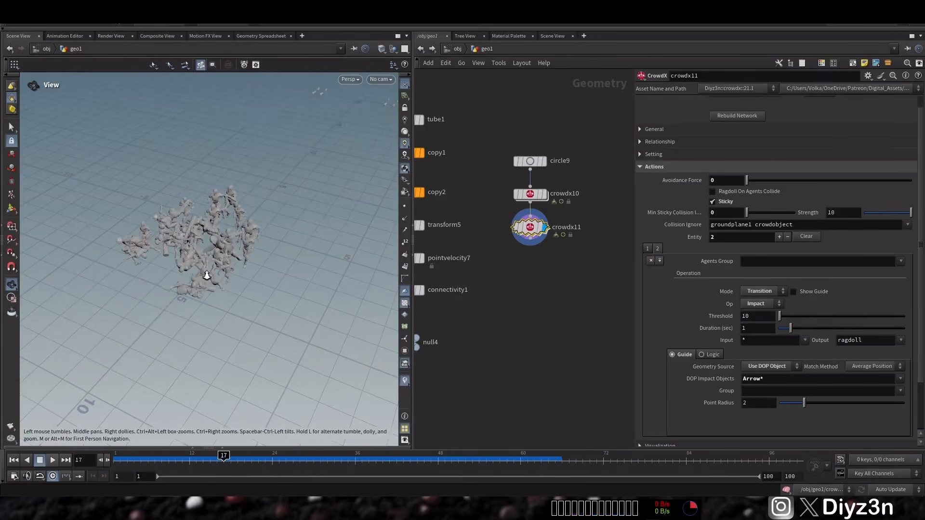
right_drag(206, 276, 232, 258)
drag(233, 258, 233, 222)
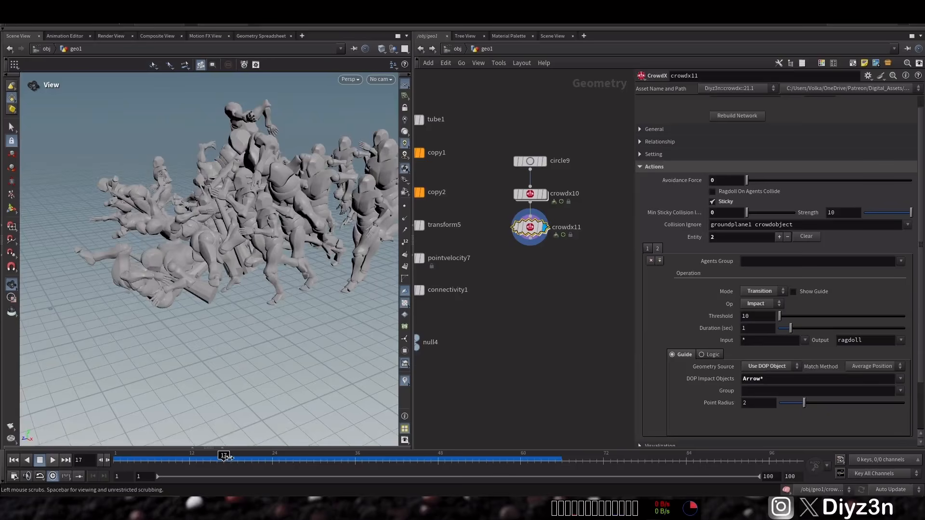
drag(224, 460, 251, 459)
drag(236, 275, 188, 238)
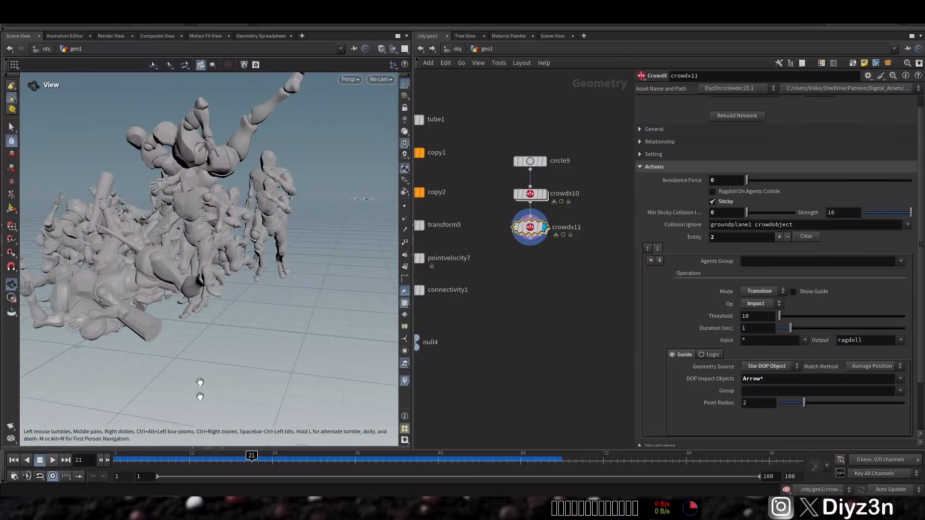
drag(254, 456, 279, 455)
drag(159, 338, 181, 269)
drag(279, 460, 259, 461)
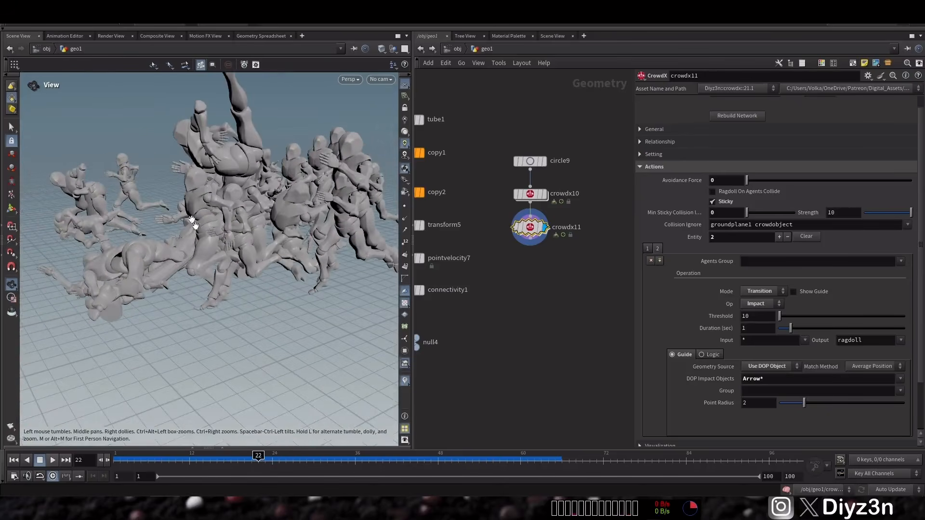
Return to frame 1, enable Ragdoll On Agents Collide on crowdx11, and rerun the simulation
click(13, 460)
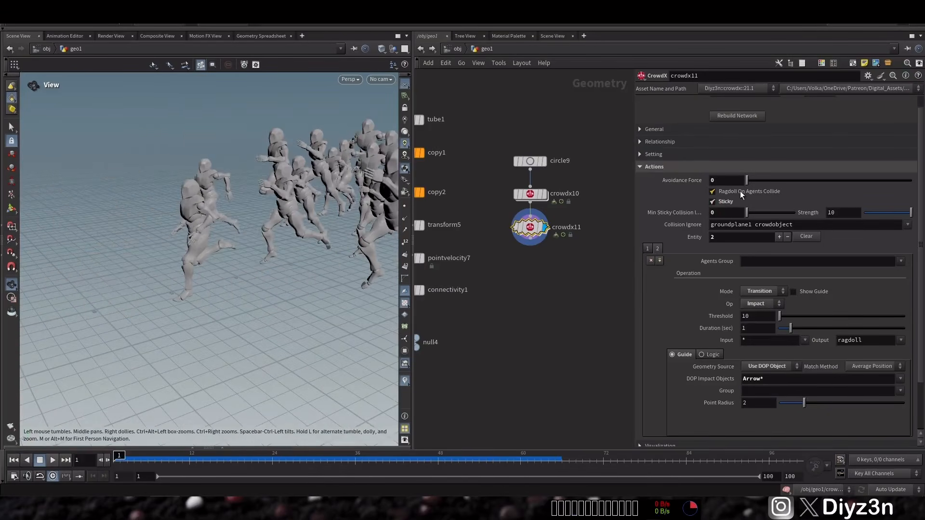
click(712, 192)
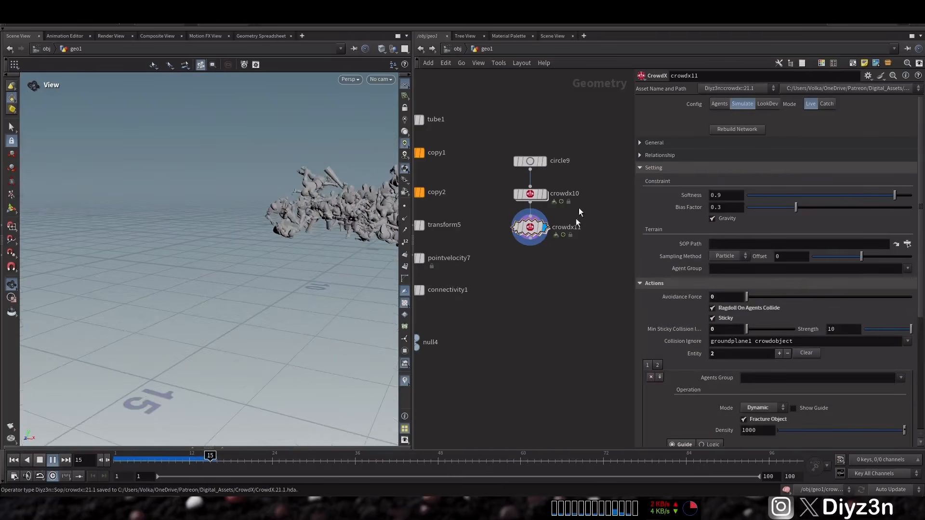
click(658, 172)
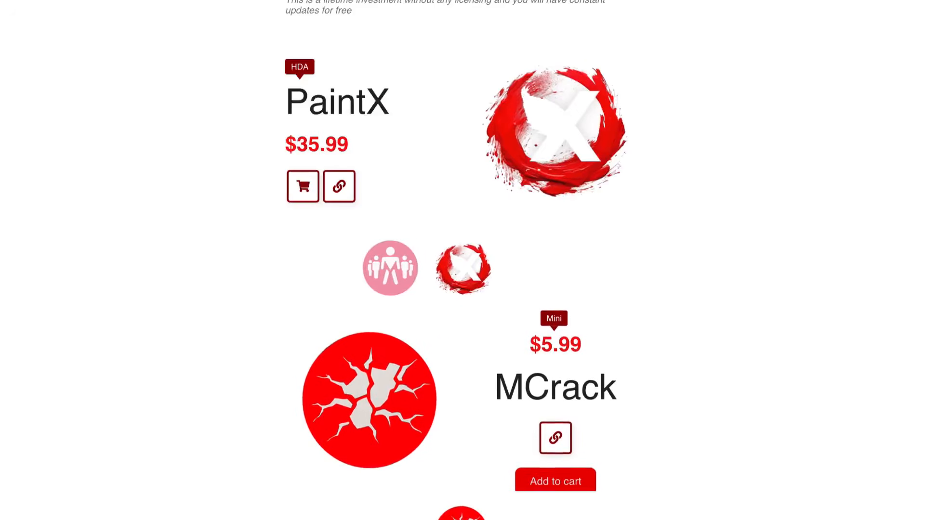
scroll(462, 260, up, 8)
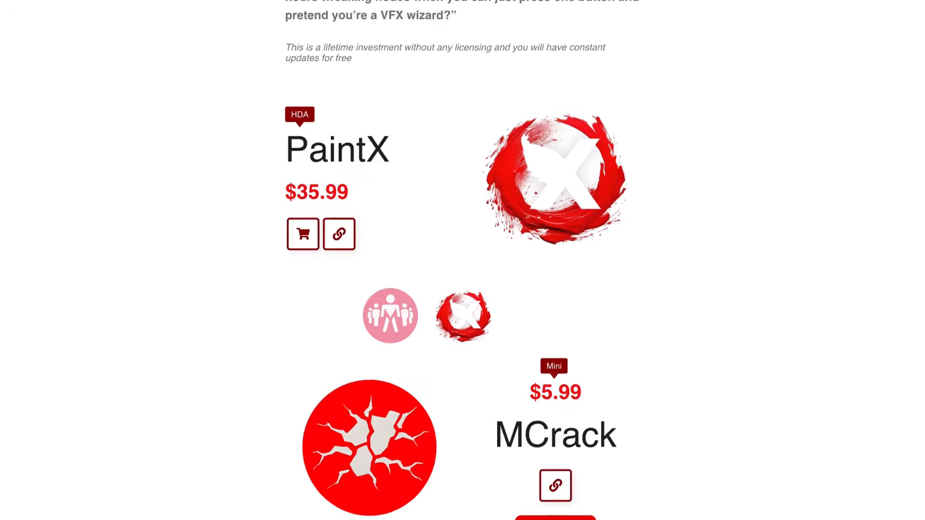
scroll(462, 260, up, 9)
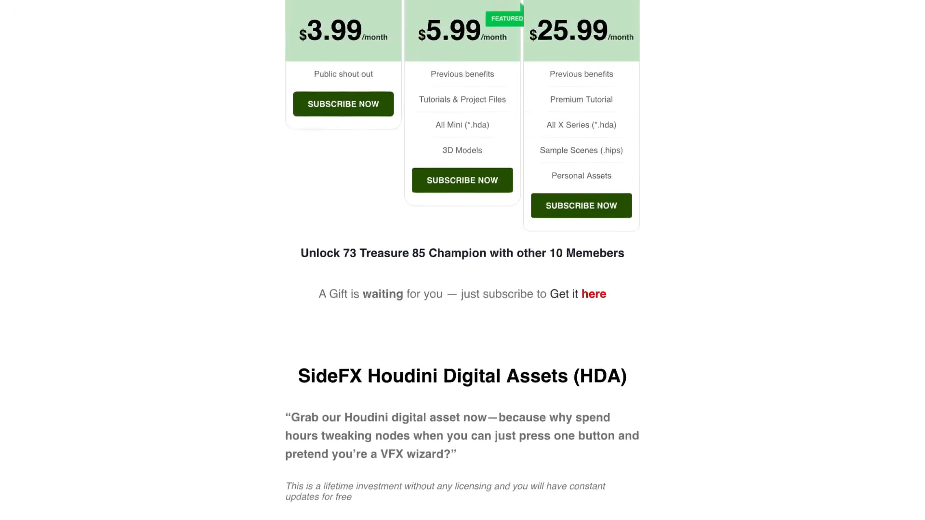